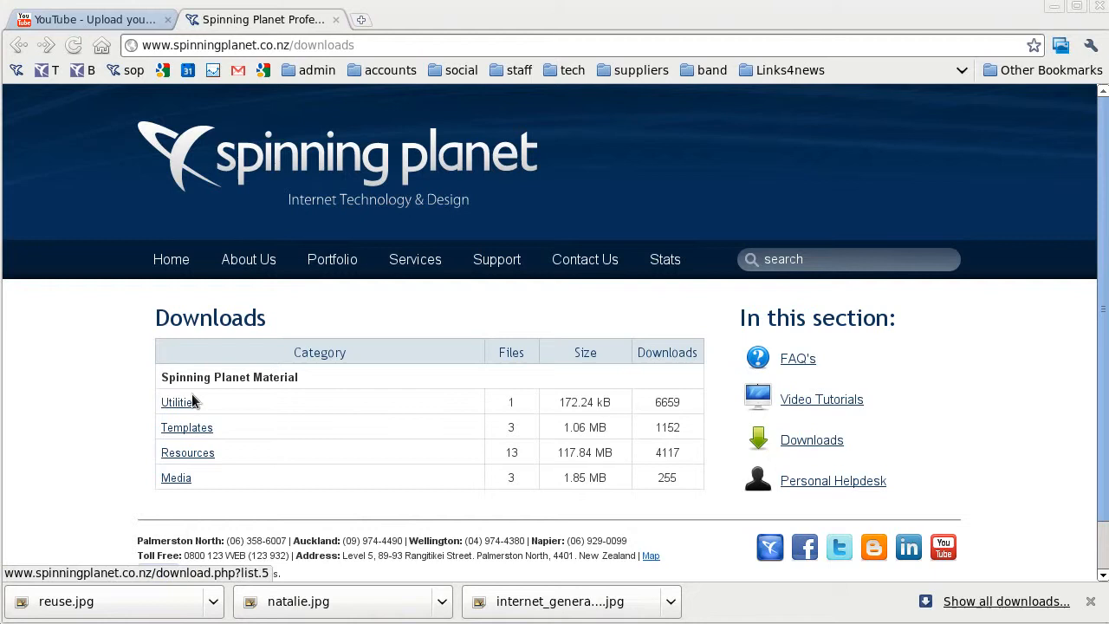
- Open the Media download category to view its three files
click(189, 482)
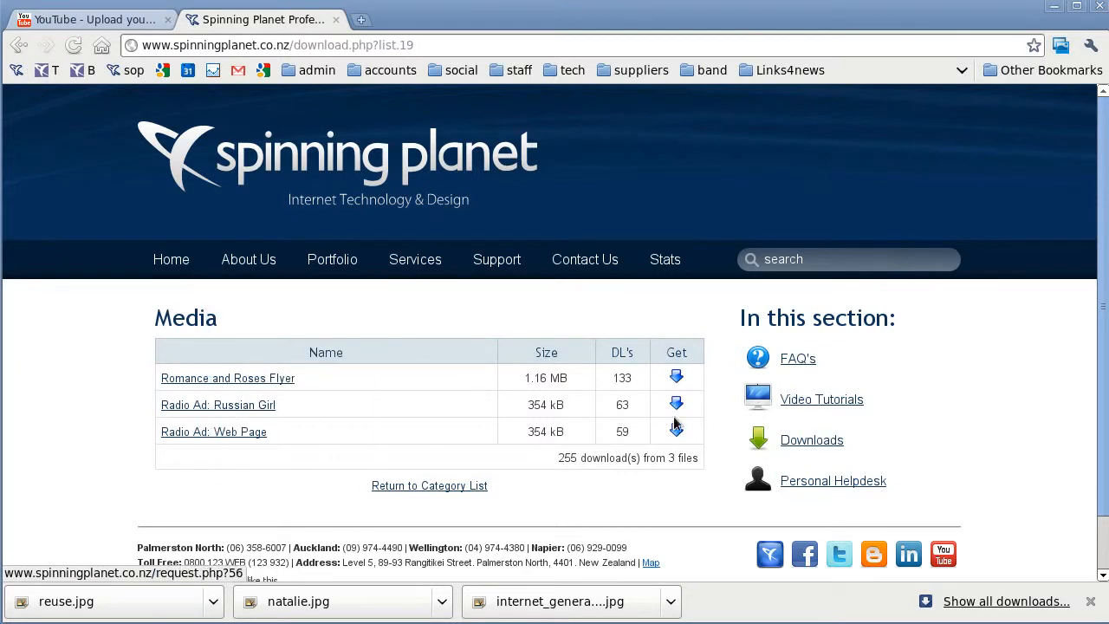
- Return to the download categories and scroll through the Resources file list
click(20, 49)
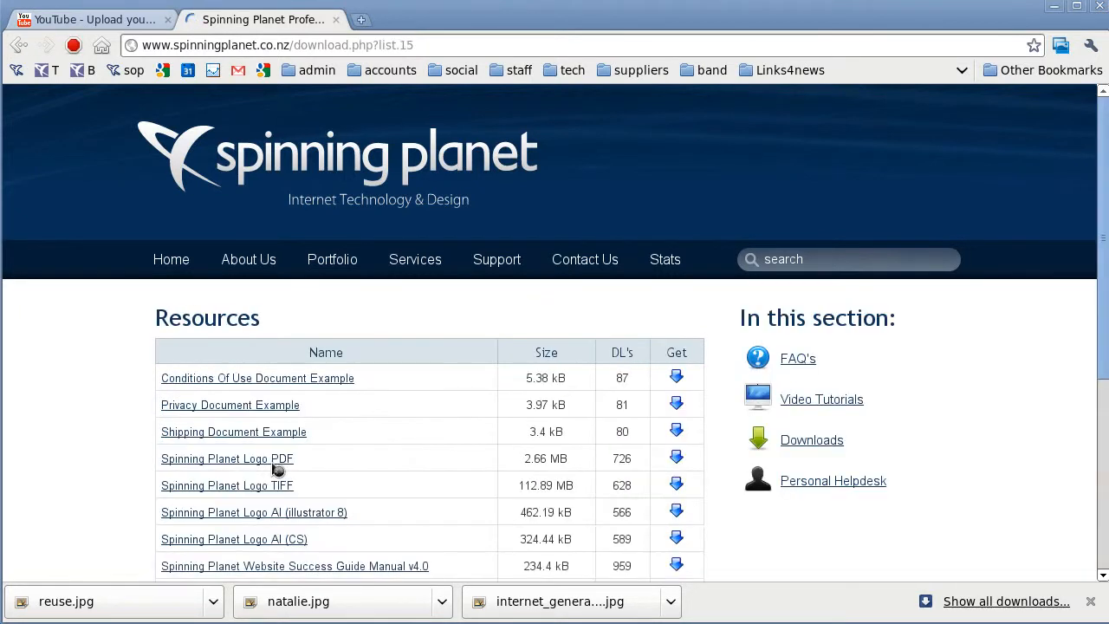
scroll(359, 456, down, 2)
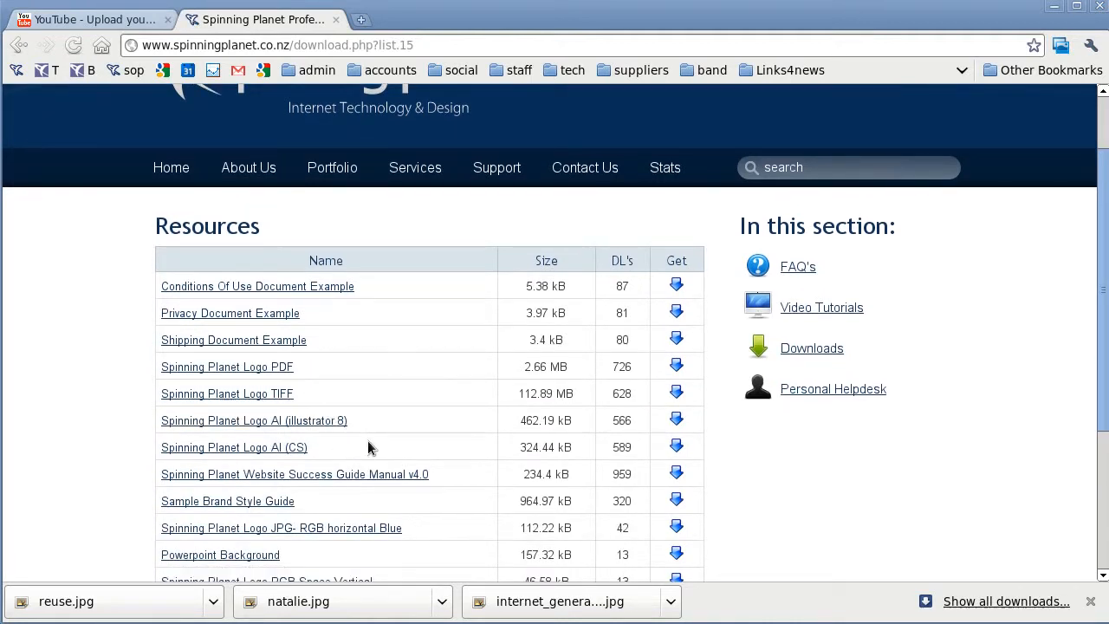
scroll(369, 446, down, 2)
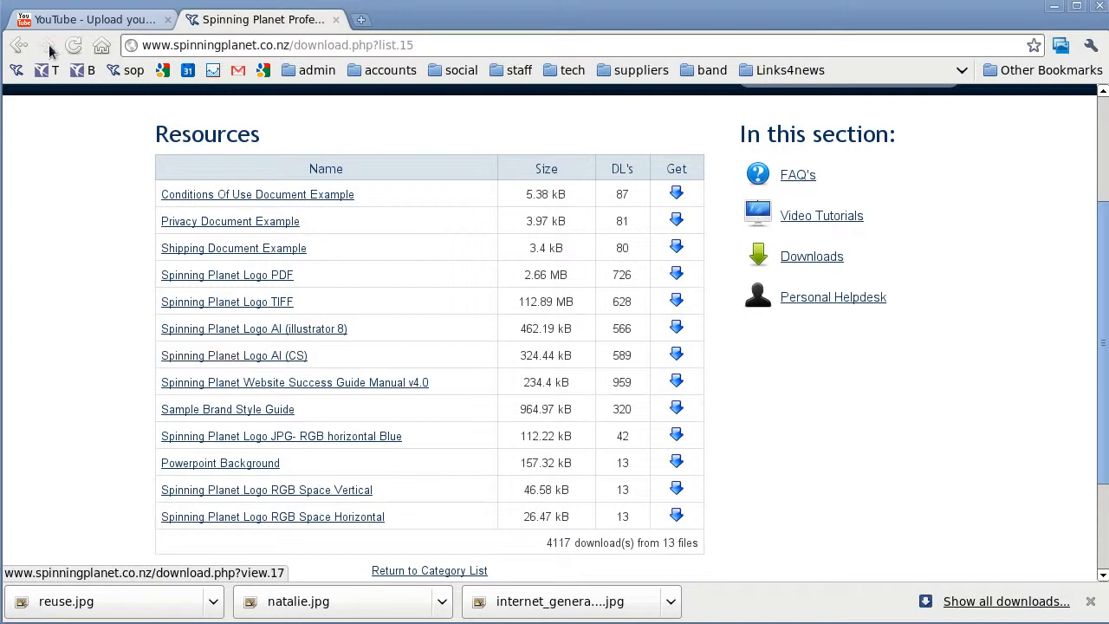
- Replace 'downloads' with 'admin' in the site address to load the admin area
click(19, 45)
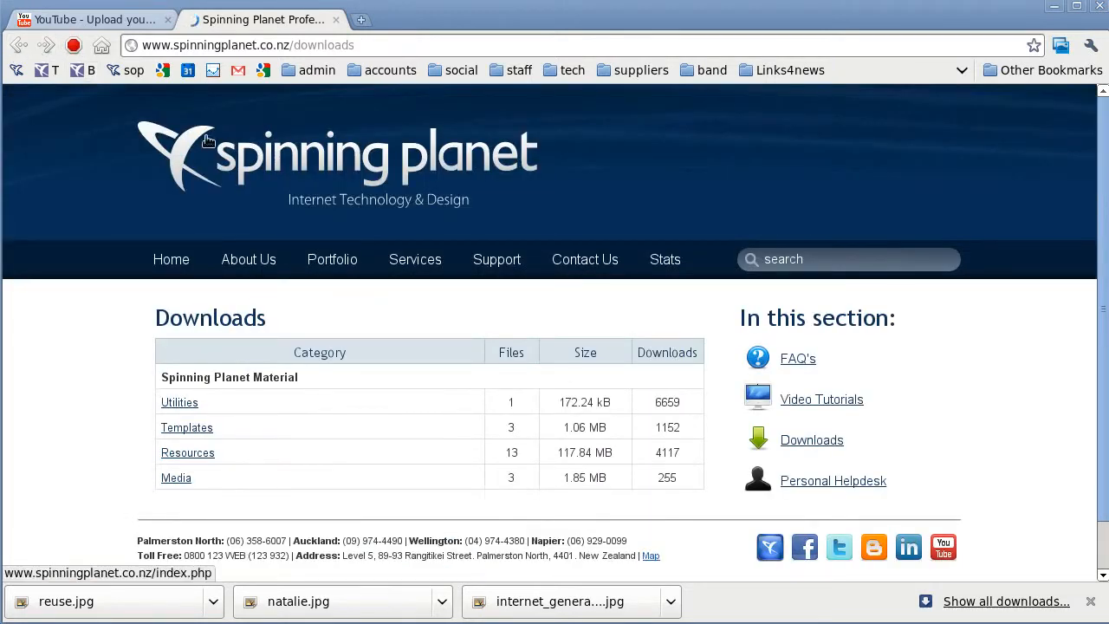
double_click(385, 48)
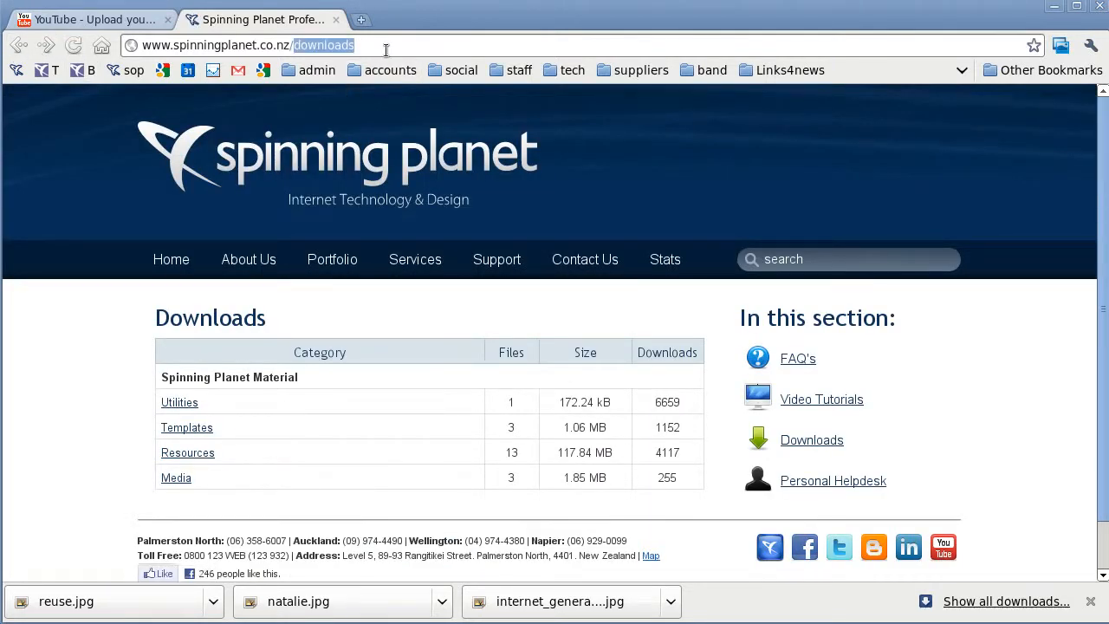
text(admin)
key(Return)
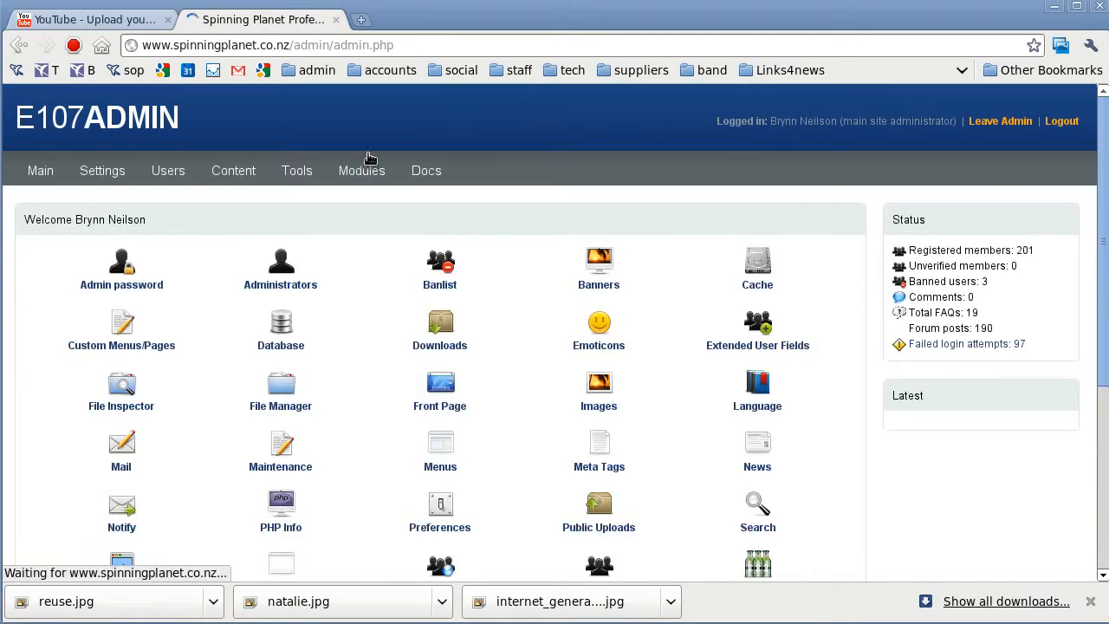
- From Content > Downloads, start a new download with Create Download
mouse_move(231, 168)
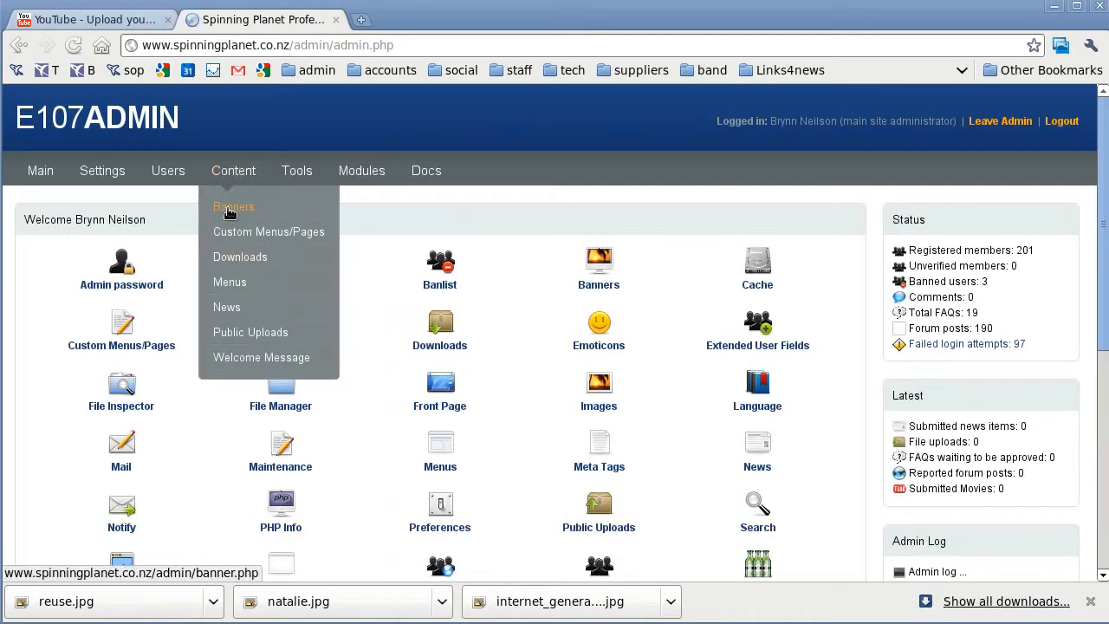
click(233, 266)
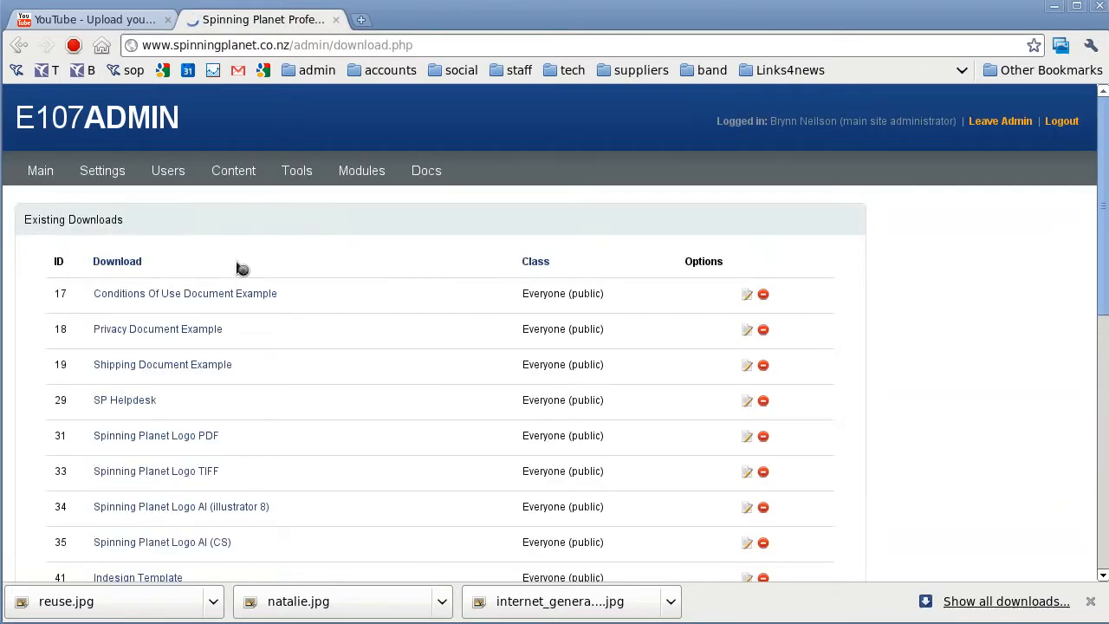
scroll(440, 264, down, 7)
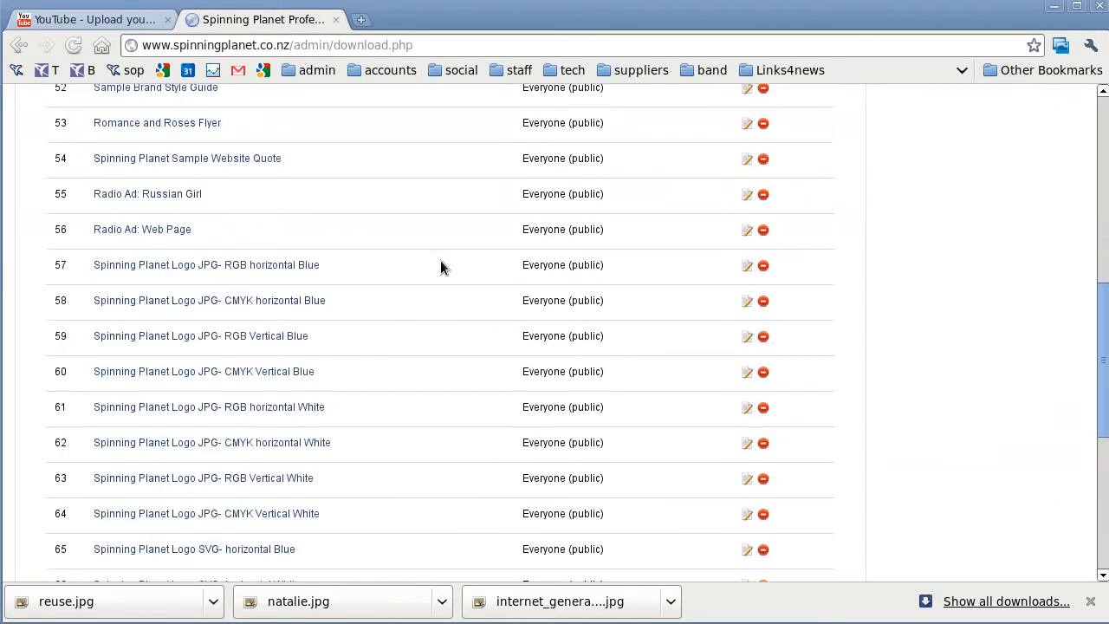
scroll(440, 260, down, 3)
scroll(440, 257, up, 8)
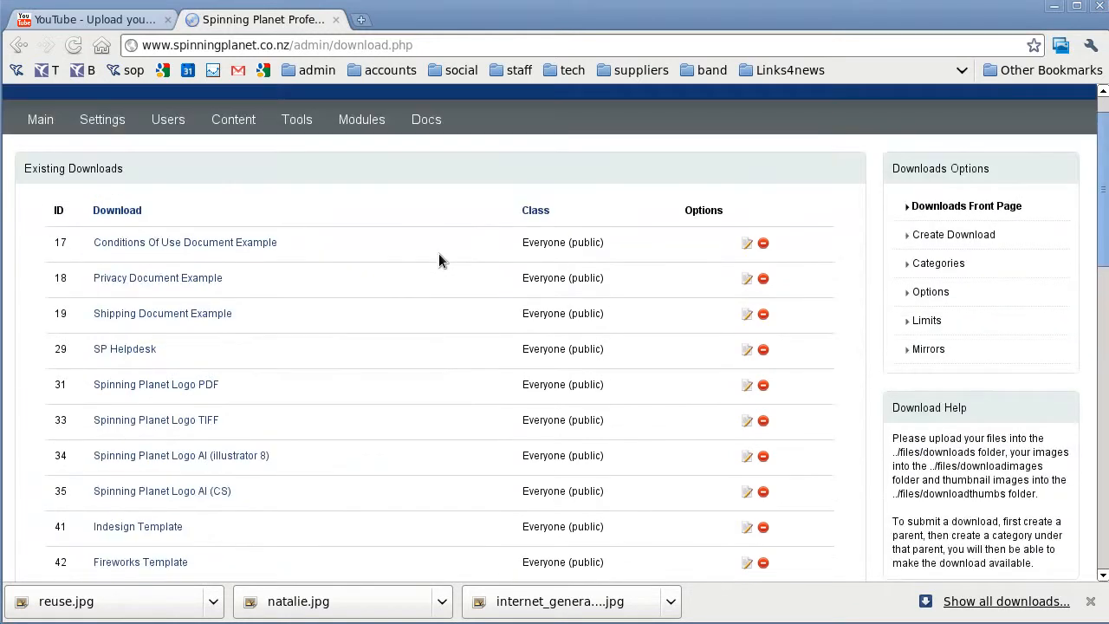
scroll(439, 253, up, 1)
click(936, 289)
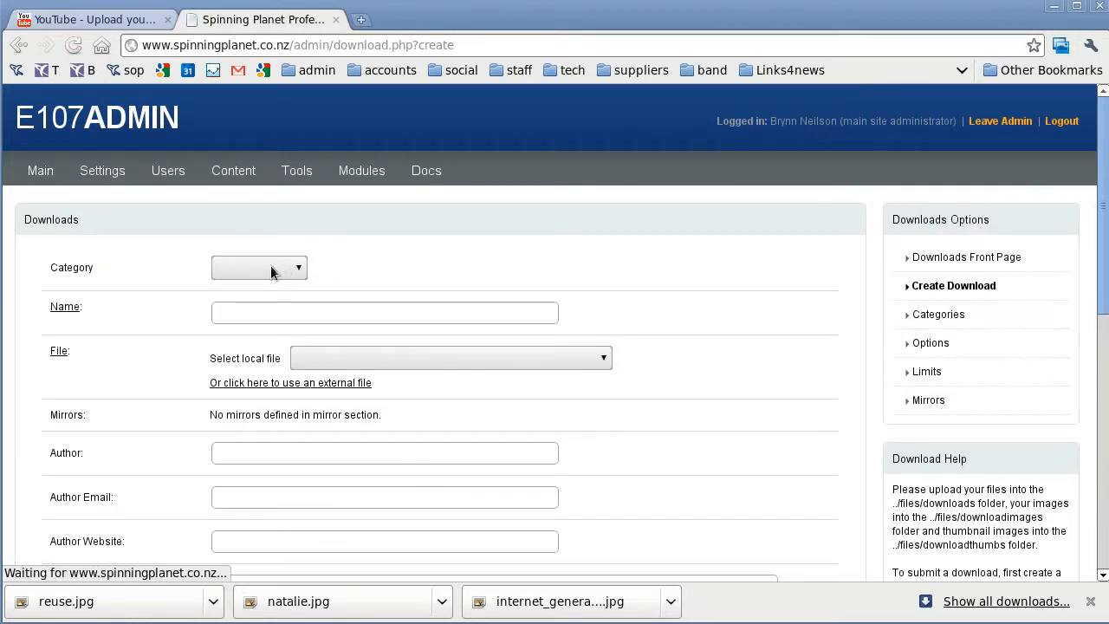
- Set the new download's category to Utilities
click(272, 269)
click(273, 314)
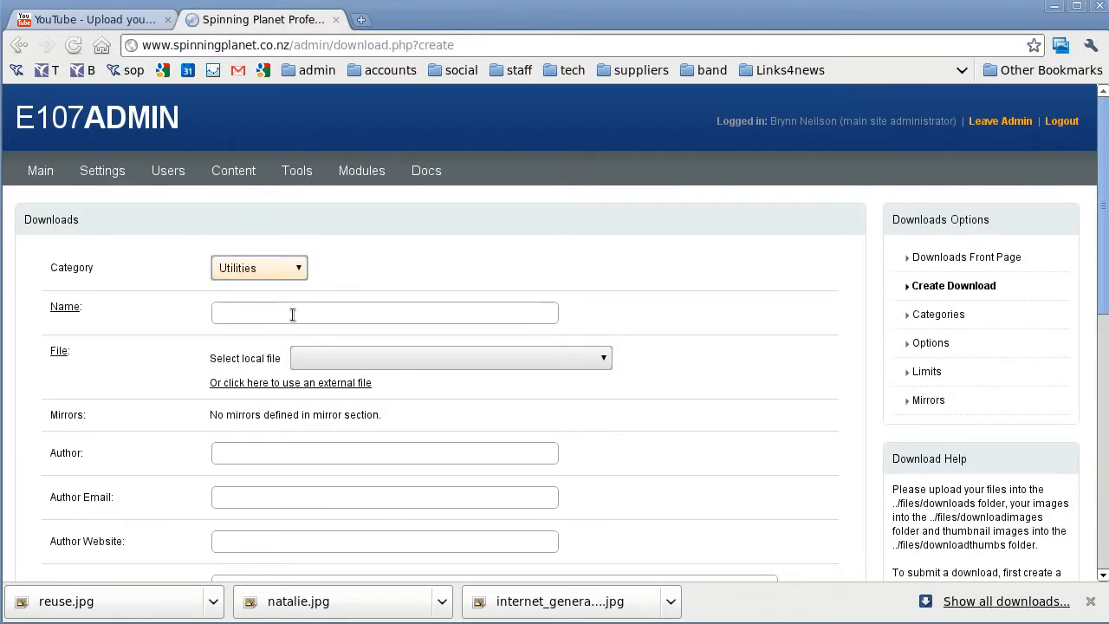
click(277, 270)
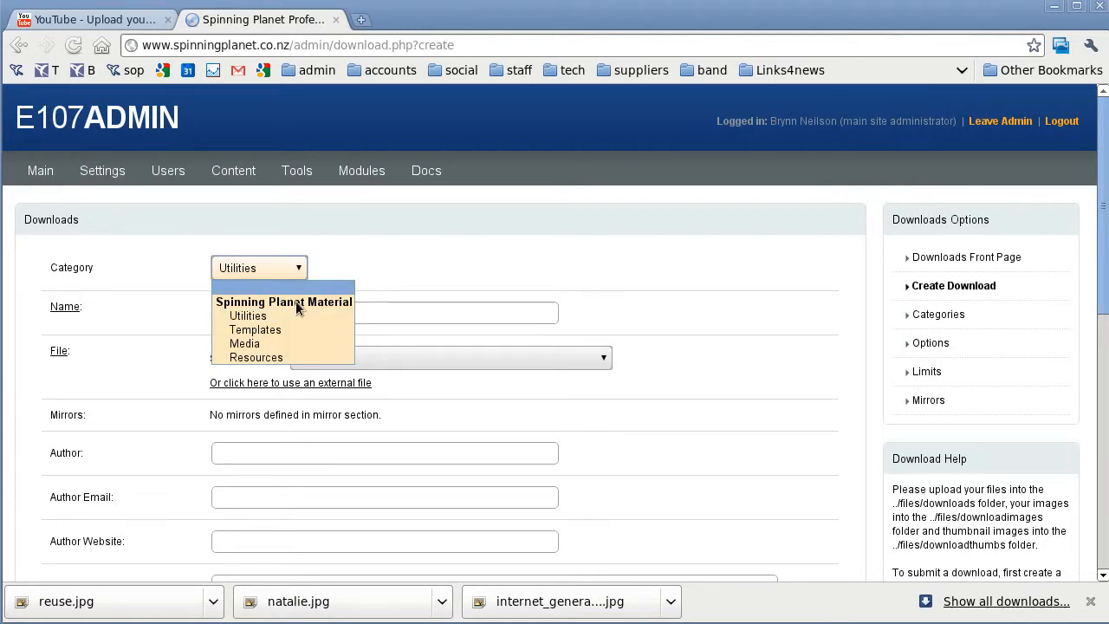
click(285, 315)
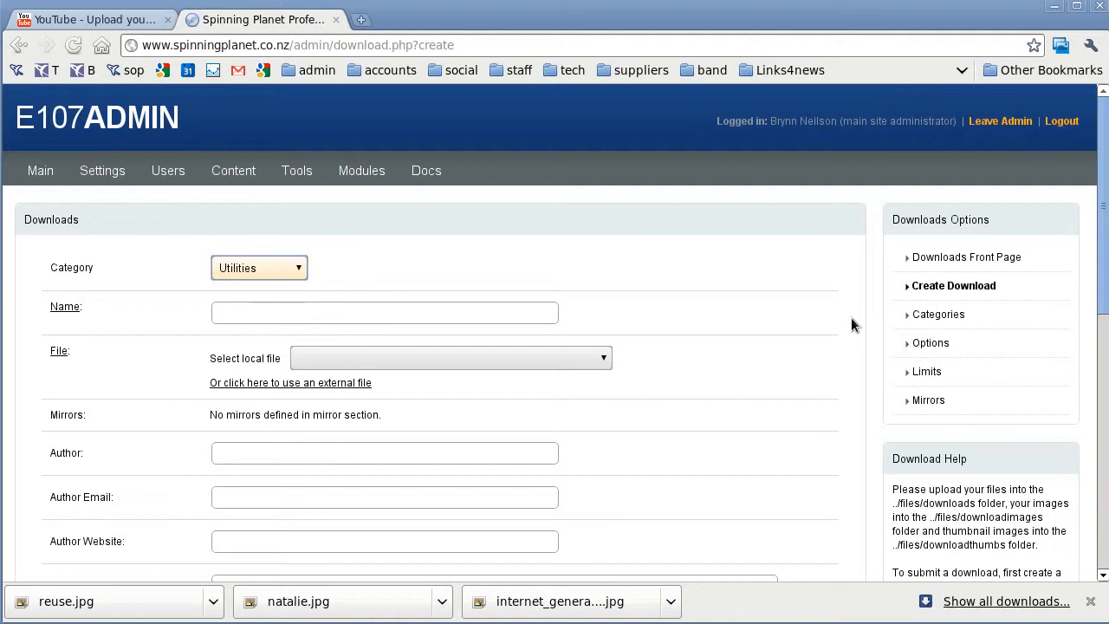
- Name the download 'test' and attach Fireworks_template.png as its local file
click(336, 316)
text(test)
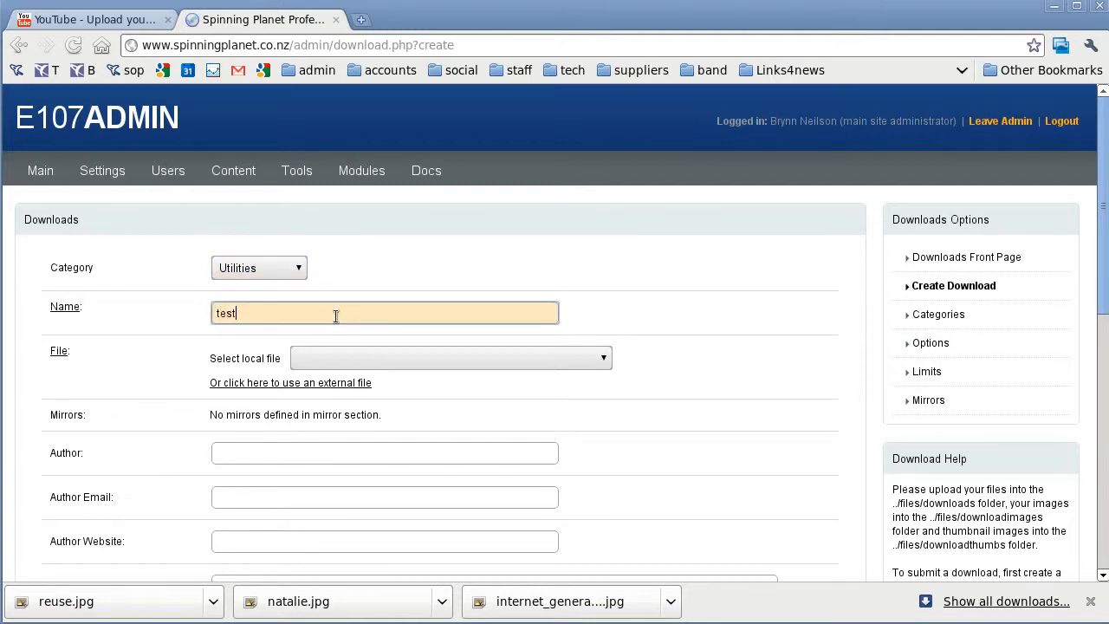
click(492, 361)
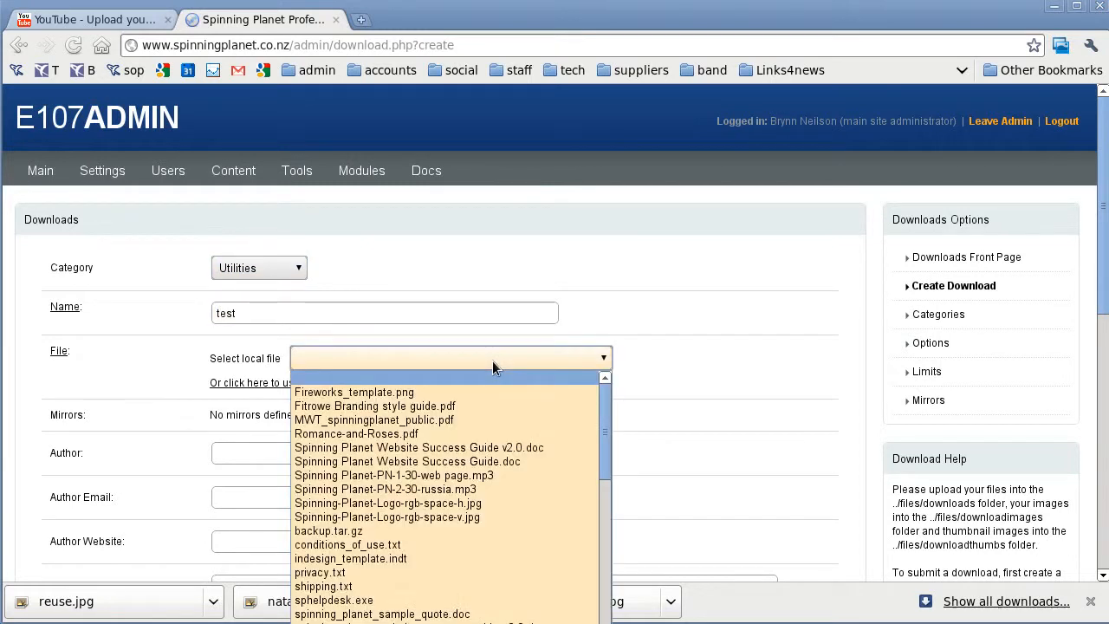
click(447, 395)
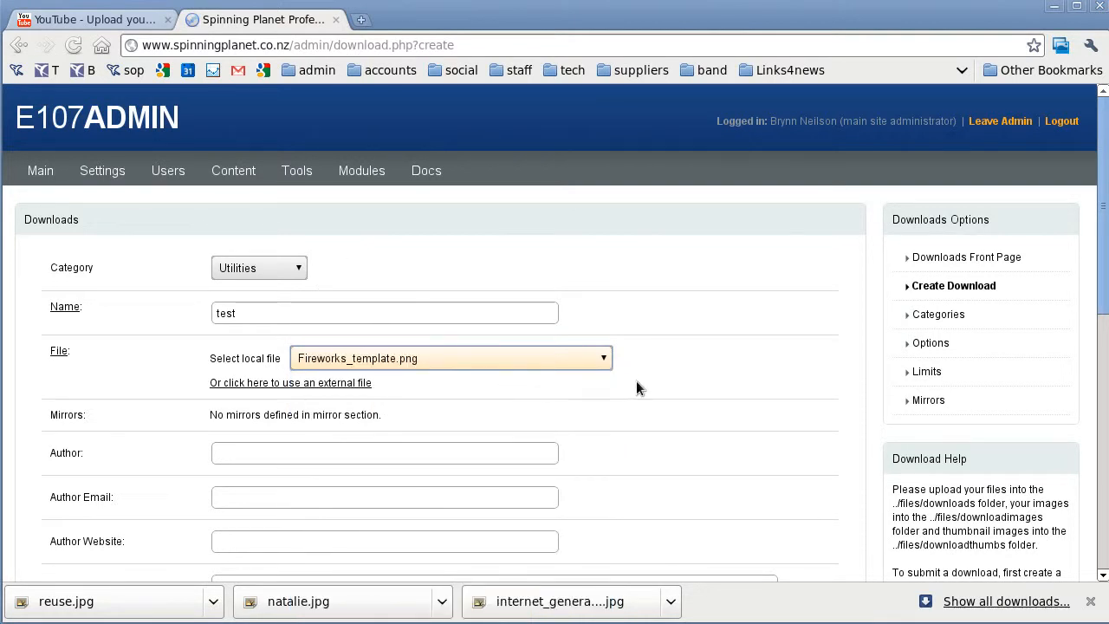
scroll(636, 389, down, 4)
- Enter the author's name and the description 'This is a sample file'
click(297, 268)
text(Brynn)
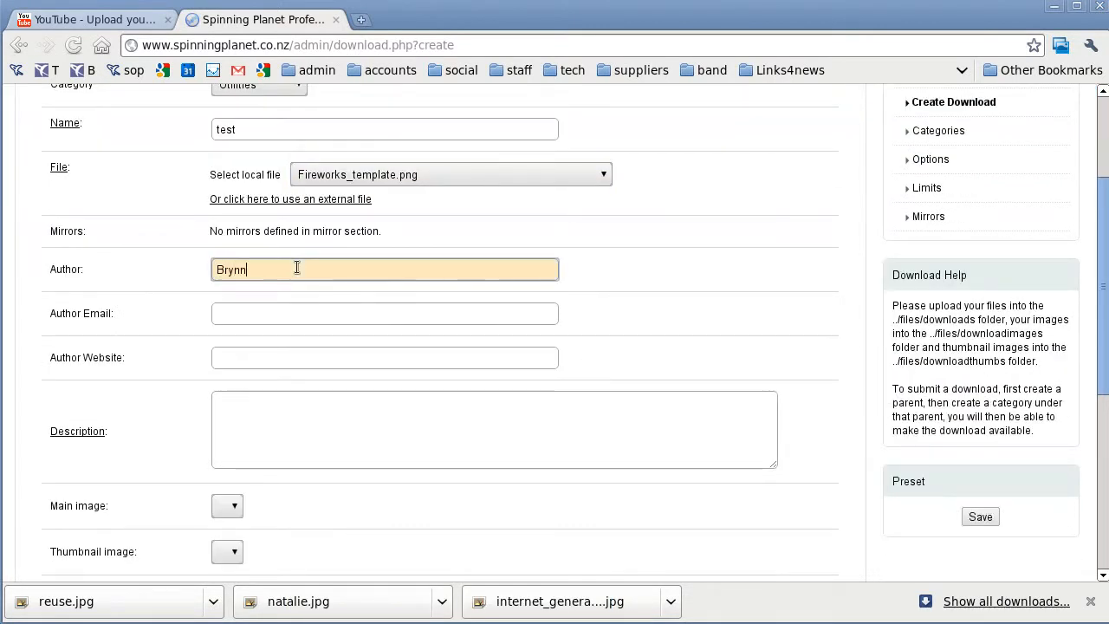
text( Neilson)
key(Tab)
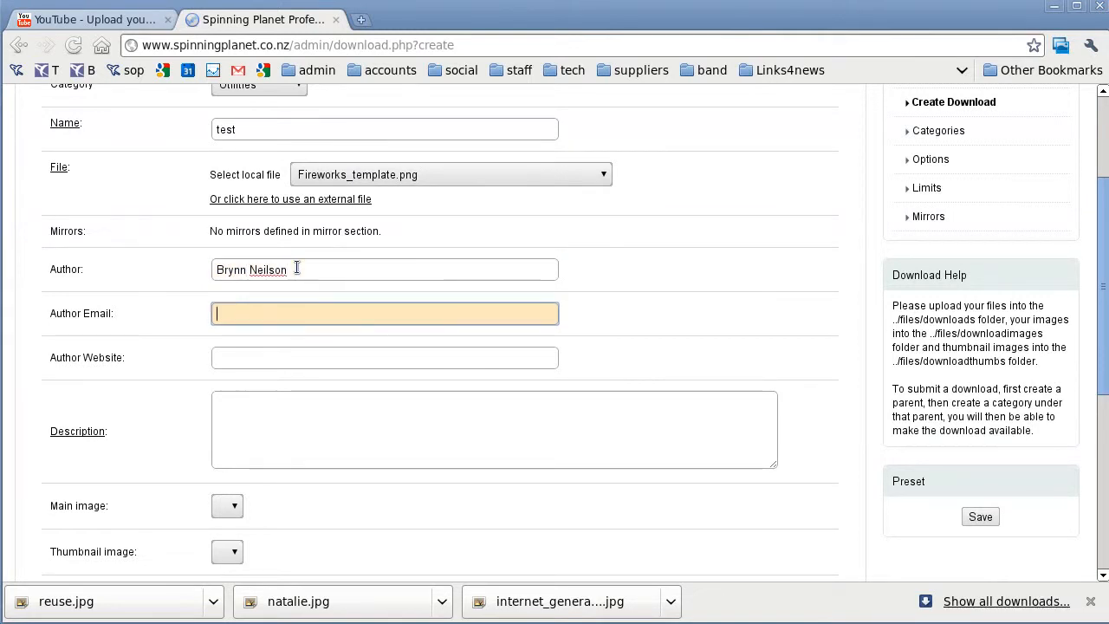
key(Tab)
key(Tab)
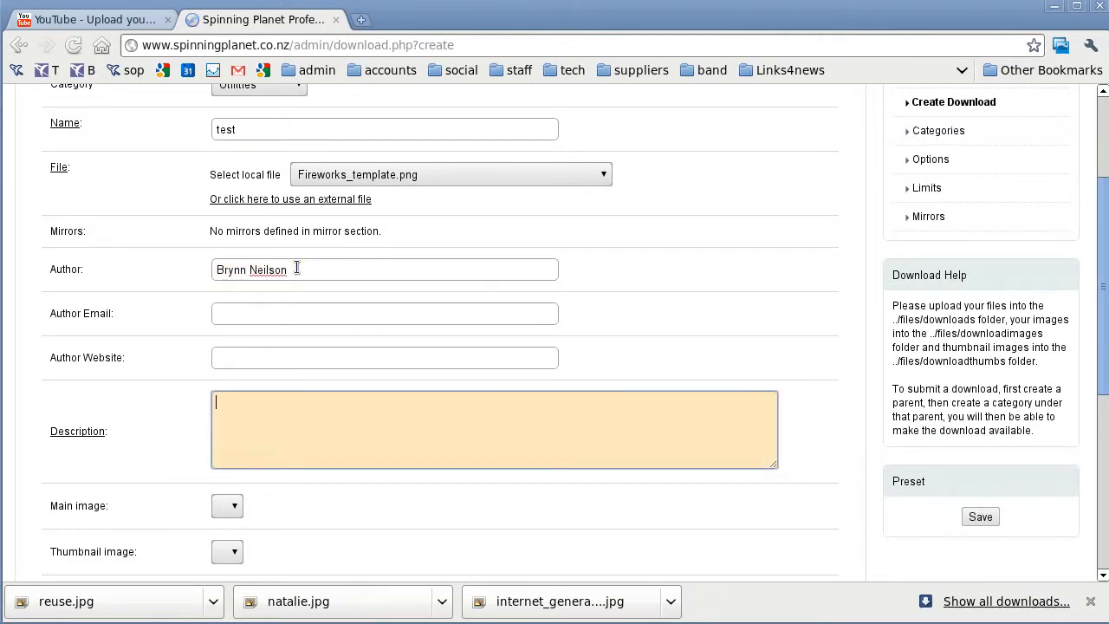
scroll(297, 268, down, 1)
text(This is a s)
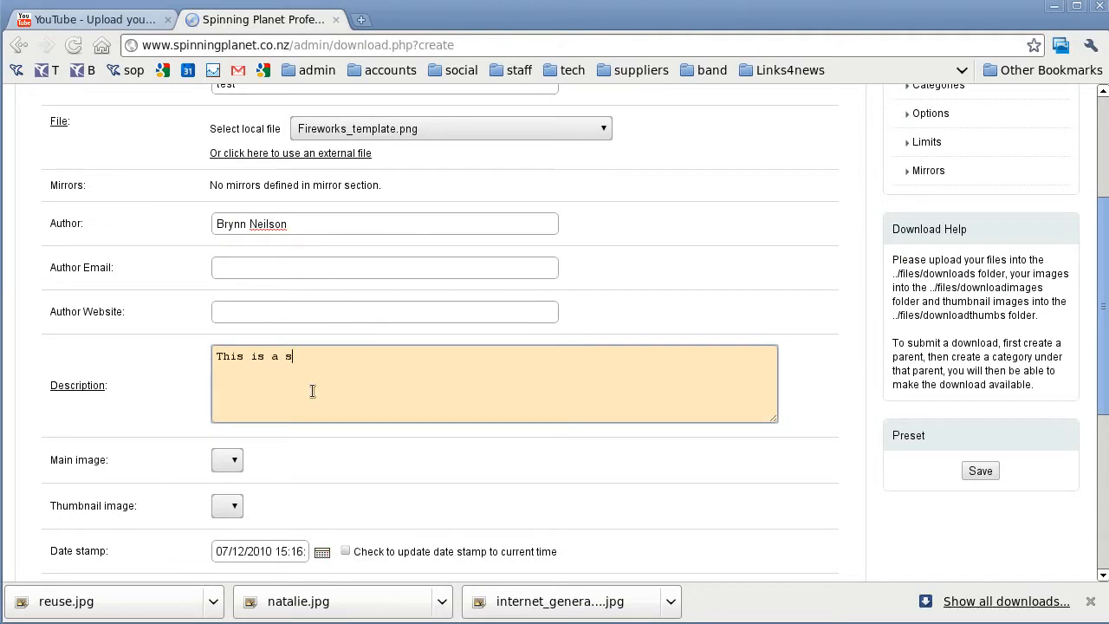
text(ample file)
- Check the main image and thumbnail dropdowns, leaving them empty
scroll(272, 448, down, 4)
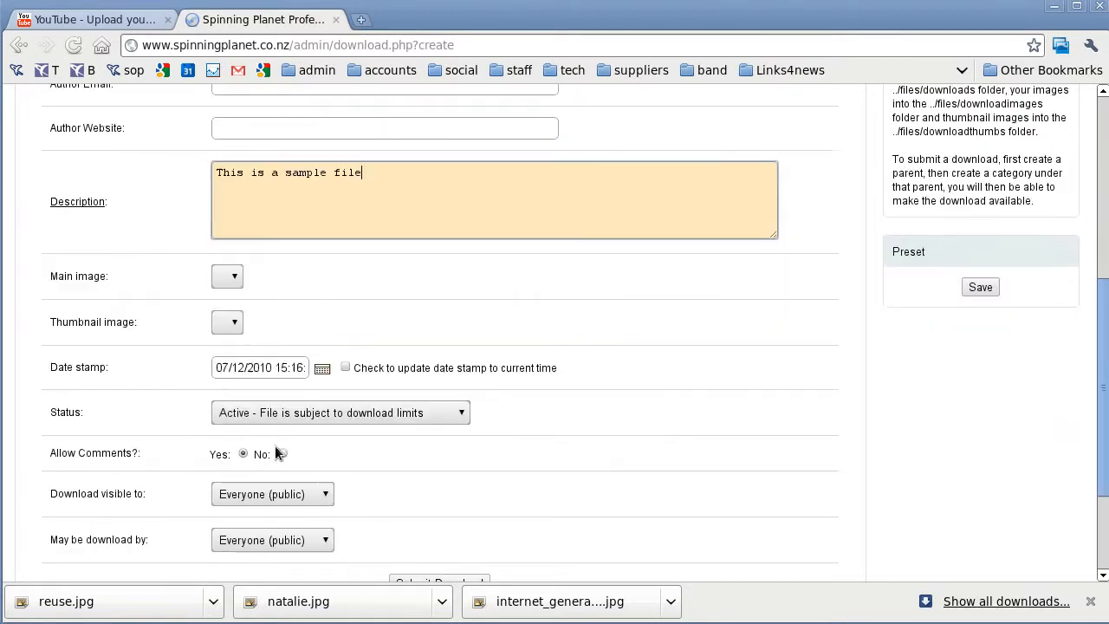
click(236, 281)
click(238, 317)
click(239, 315)
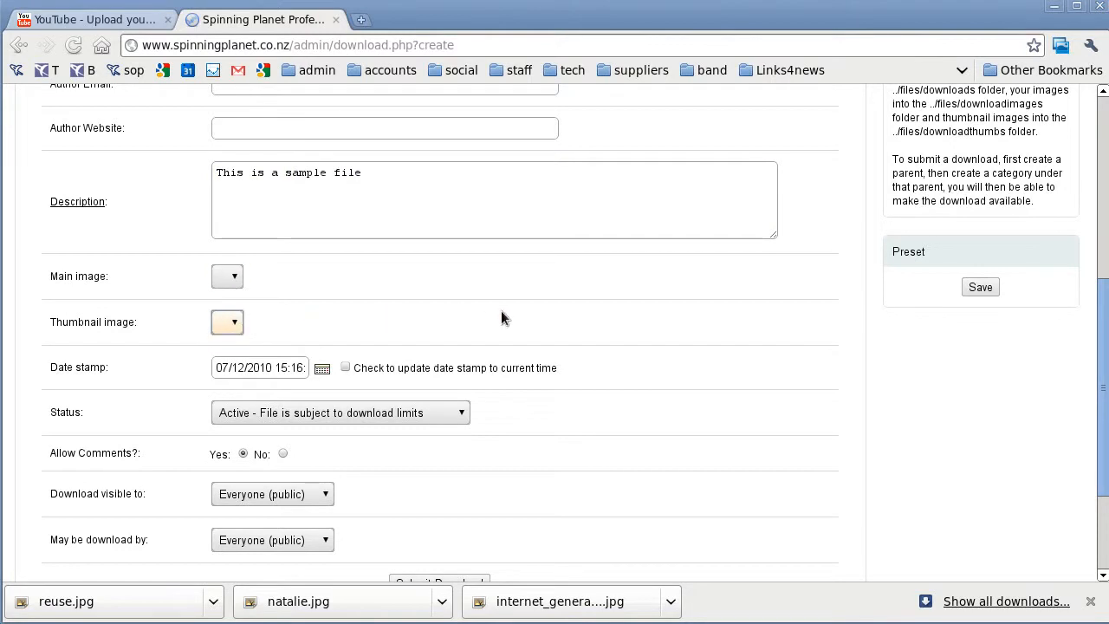
scroll(501, 317, down, 1)
scroll(498, 318, down, 2)
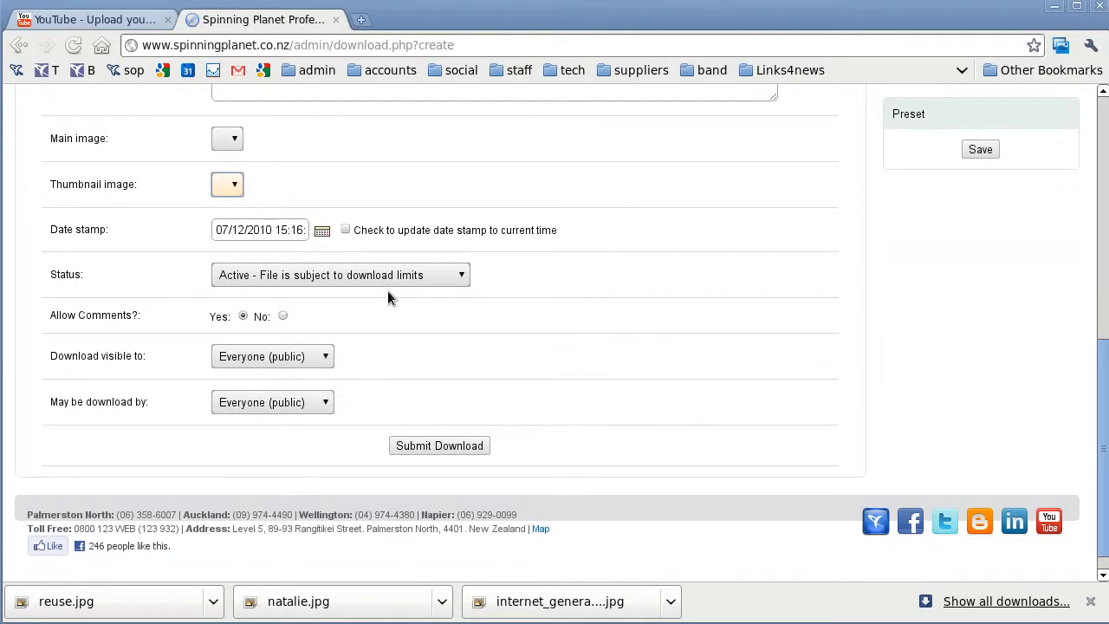
- Set Allow Comments to No, keep visibility Everyone, submit the download, and leave admin
scroll(416, 295, down, 1)
scroll(384, 295, up, 1)
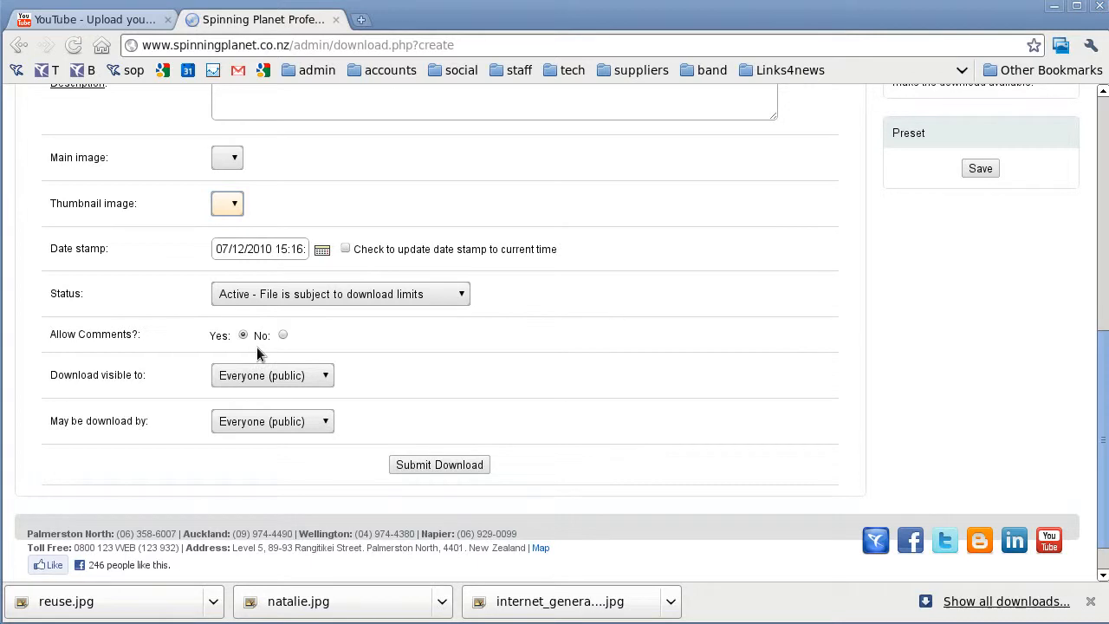
click(283, 336)
scroll(407, 397, down, 1)
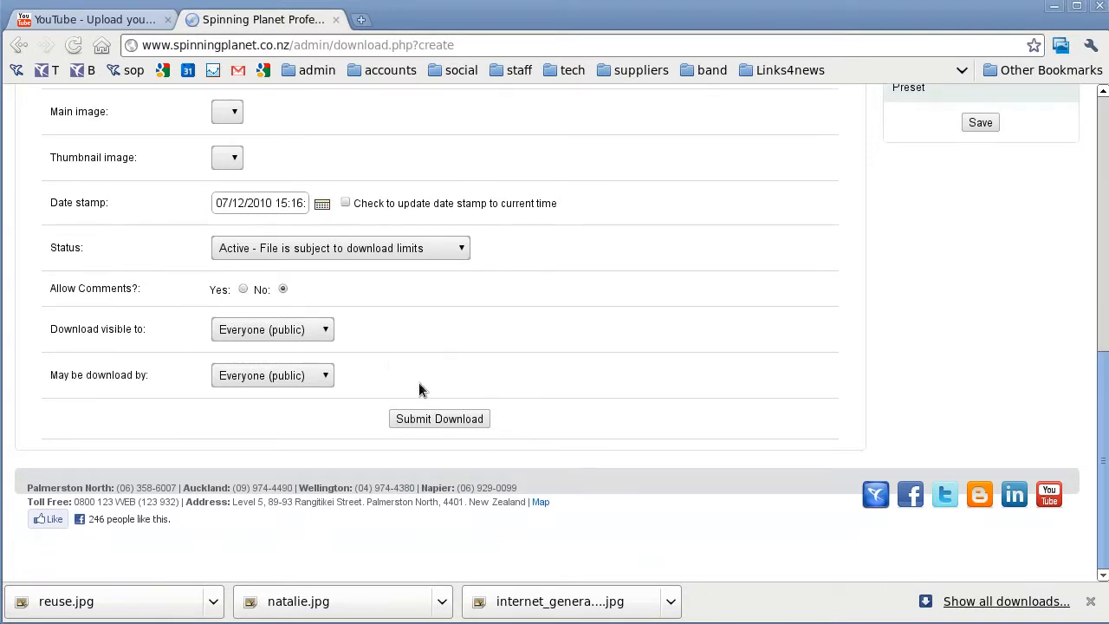
click(271, 334)
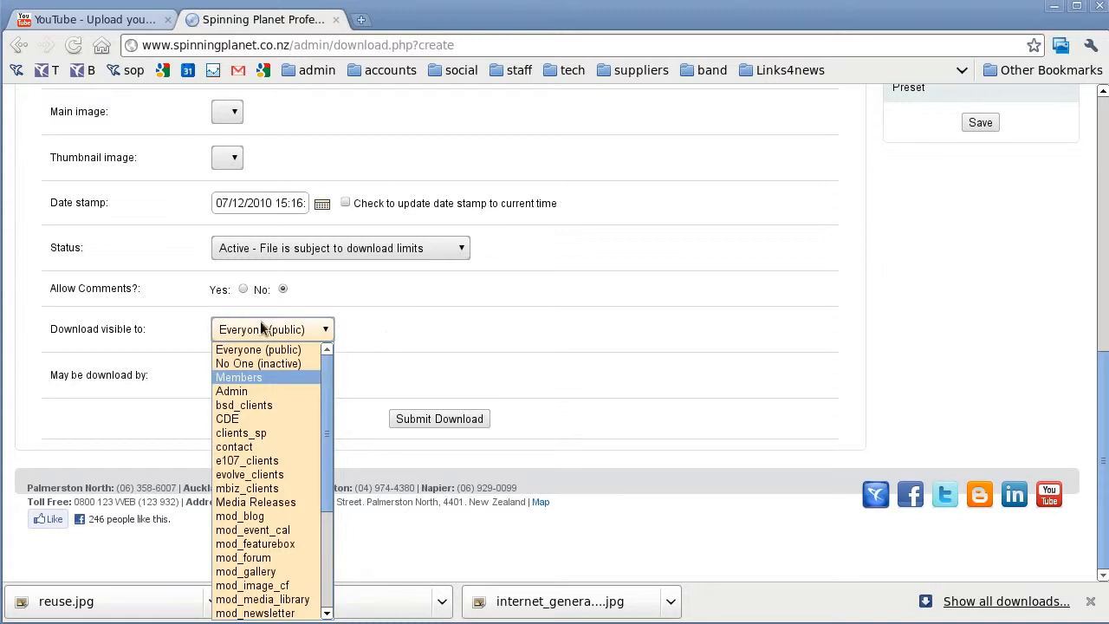
click(381, 335)
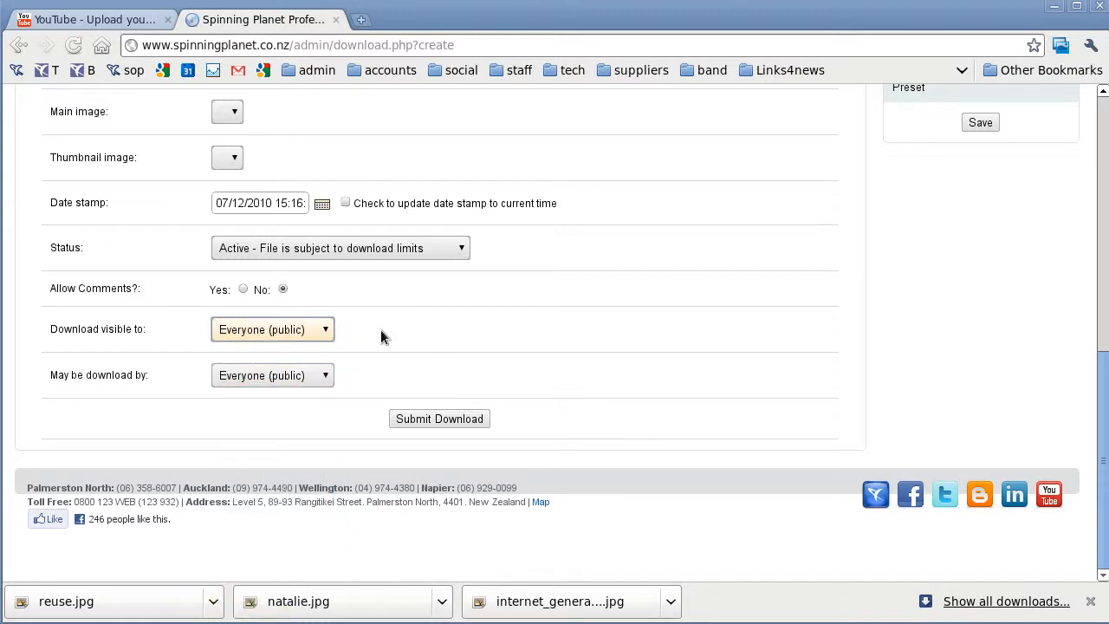
click(462, 421)
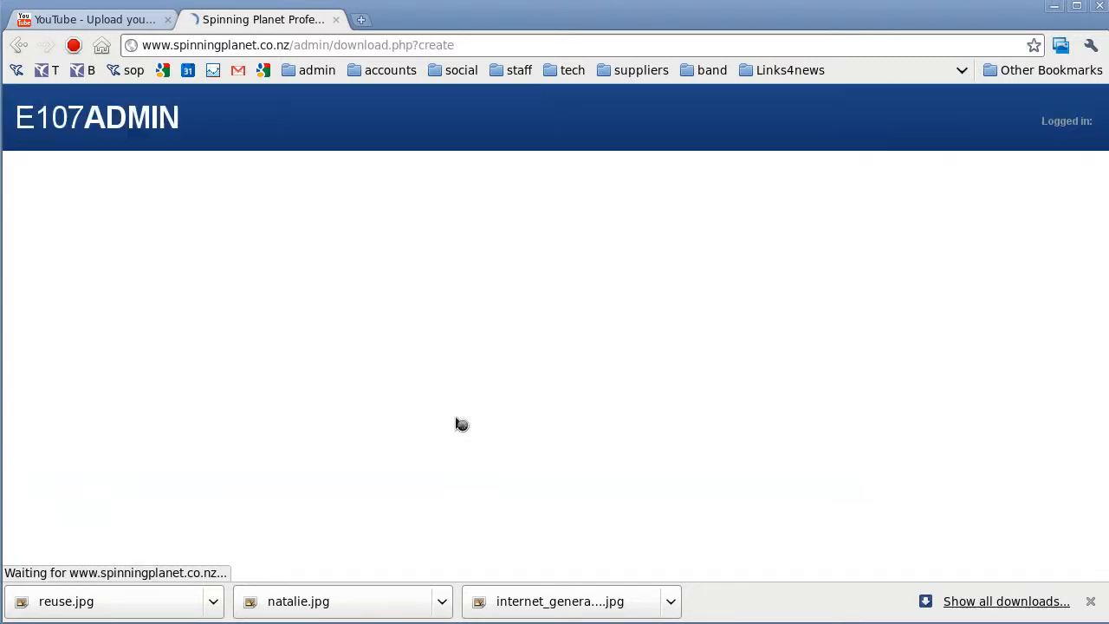
click(992, 122)
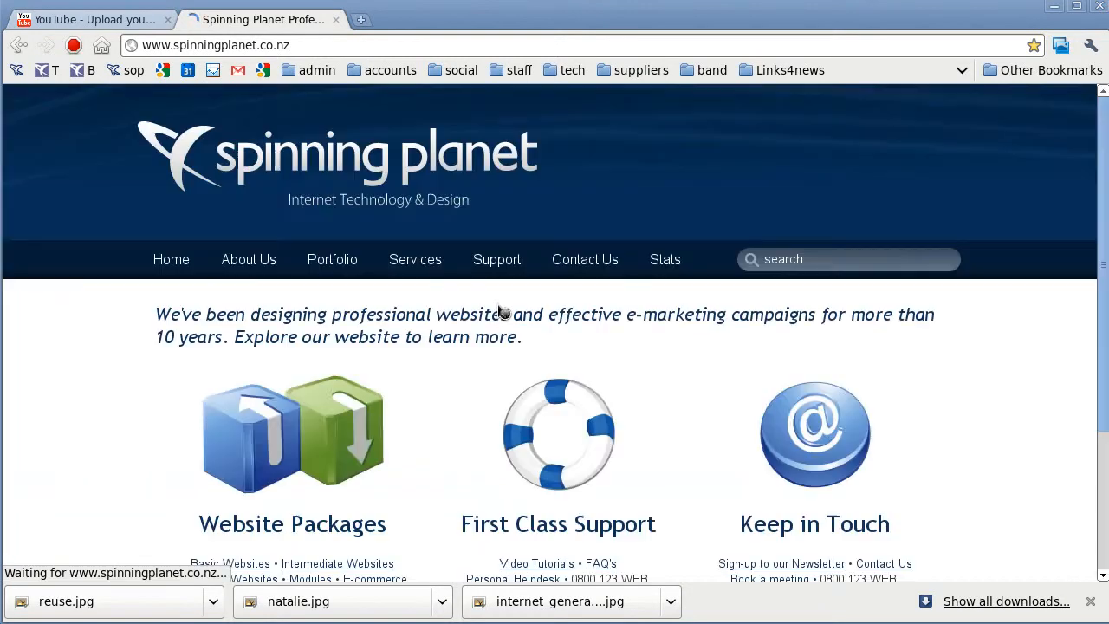
- Open the 'test' download under Utilities, download it, and return to its details page
mouse_move(495, 266)
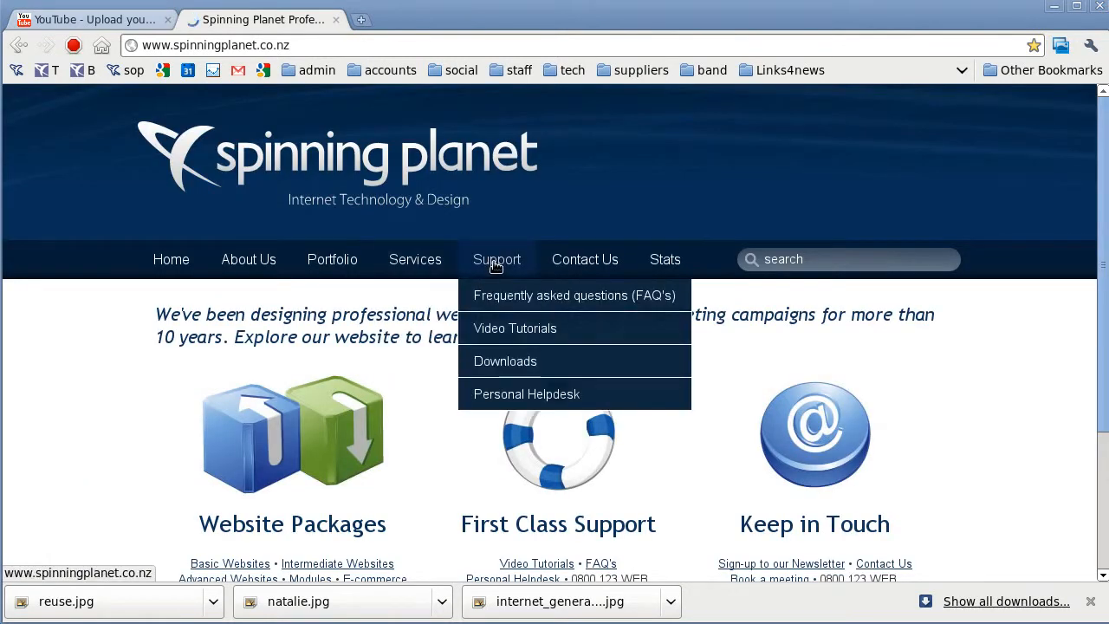
click(505, 369)
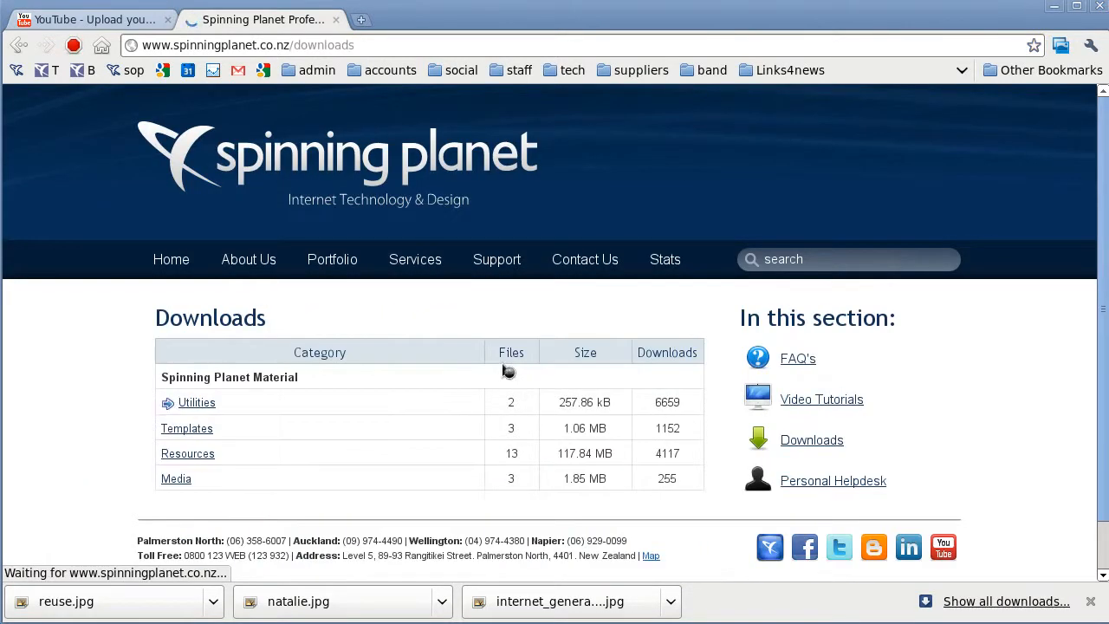
click(197, 404)
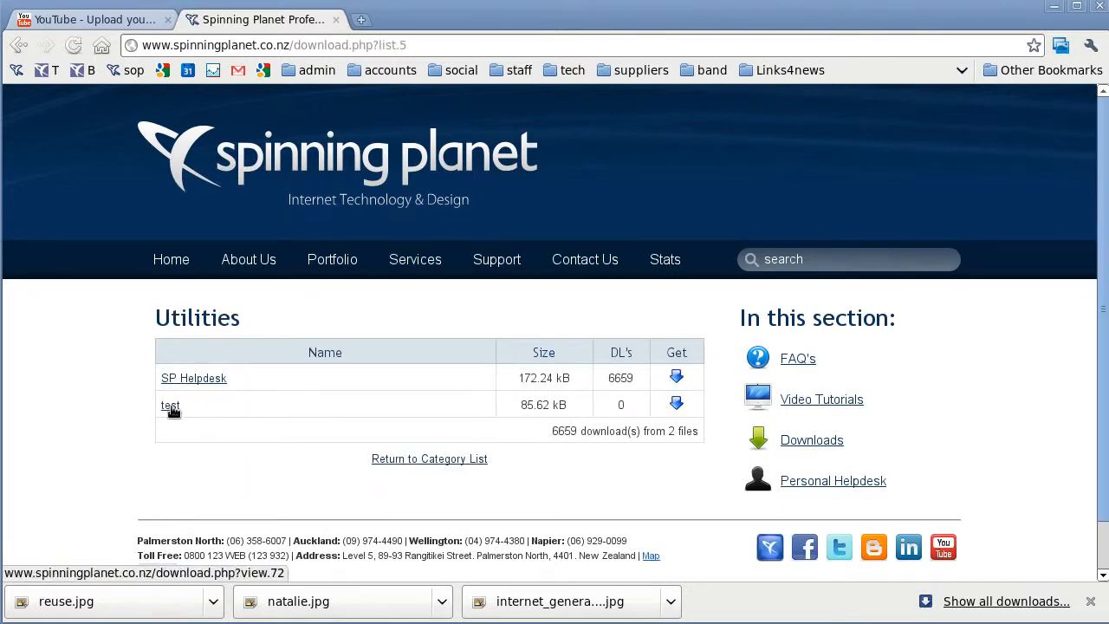
click(172, 408)
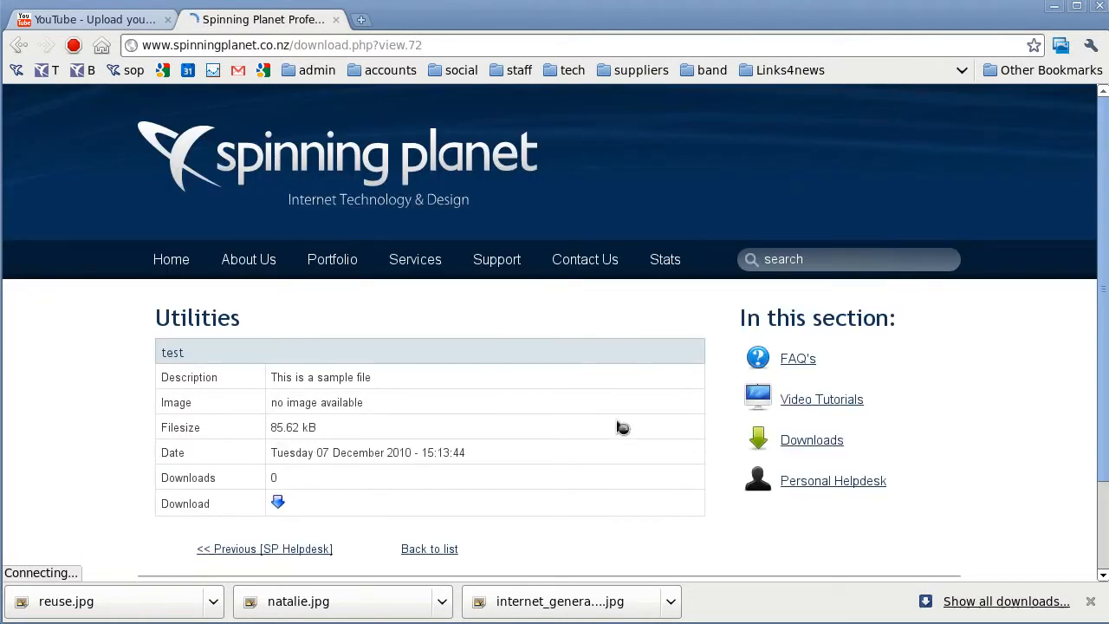
click(278, 503)
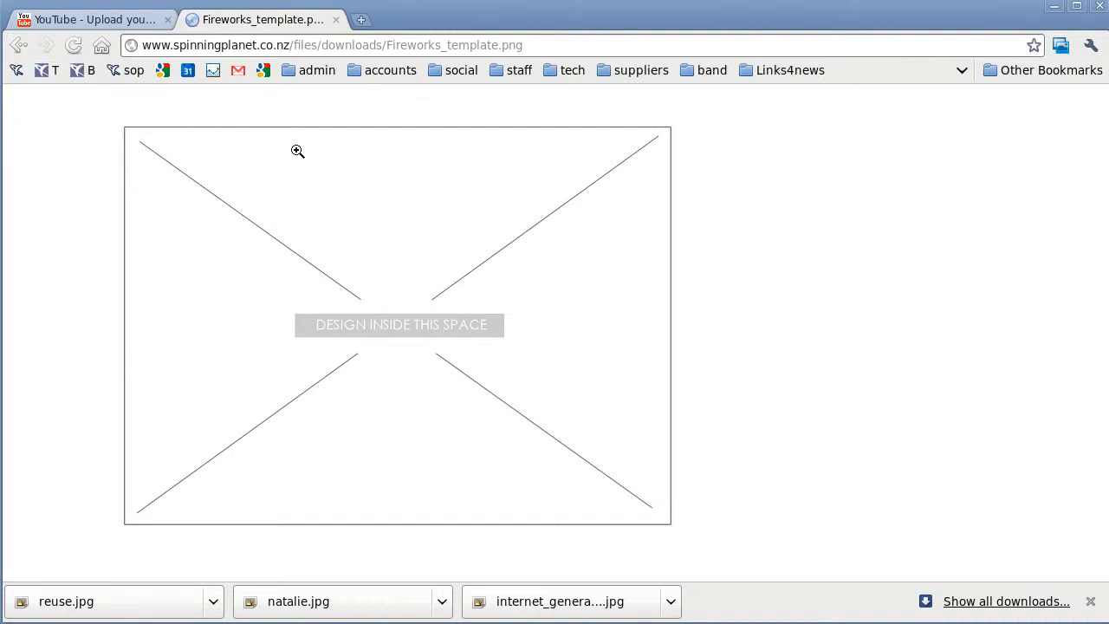
click(18, 45)
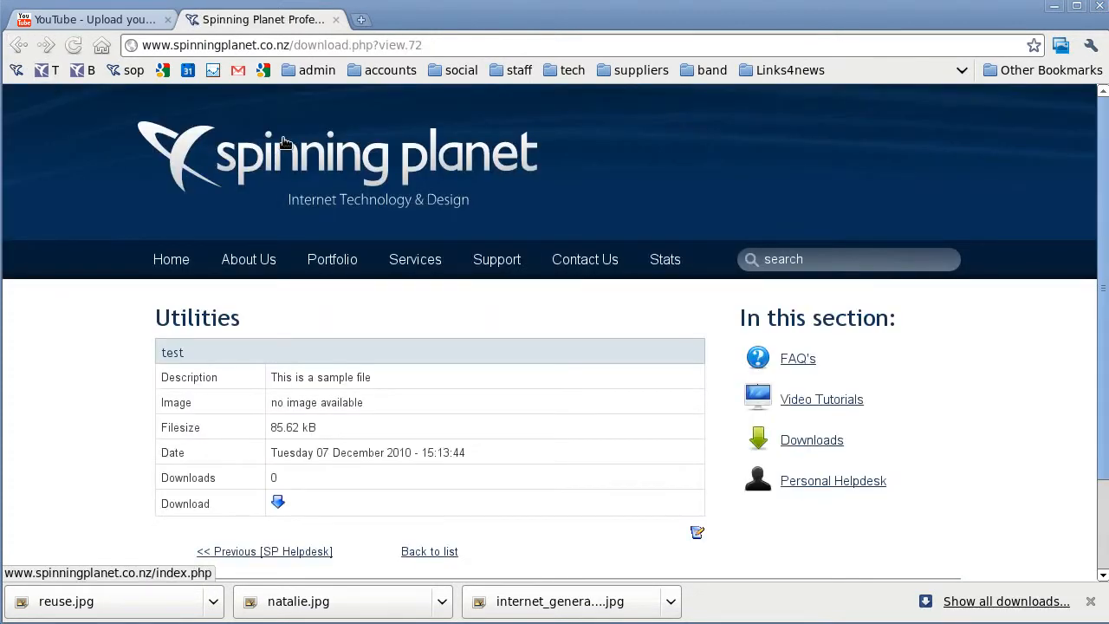
click(435, 48)
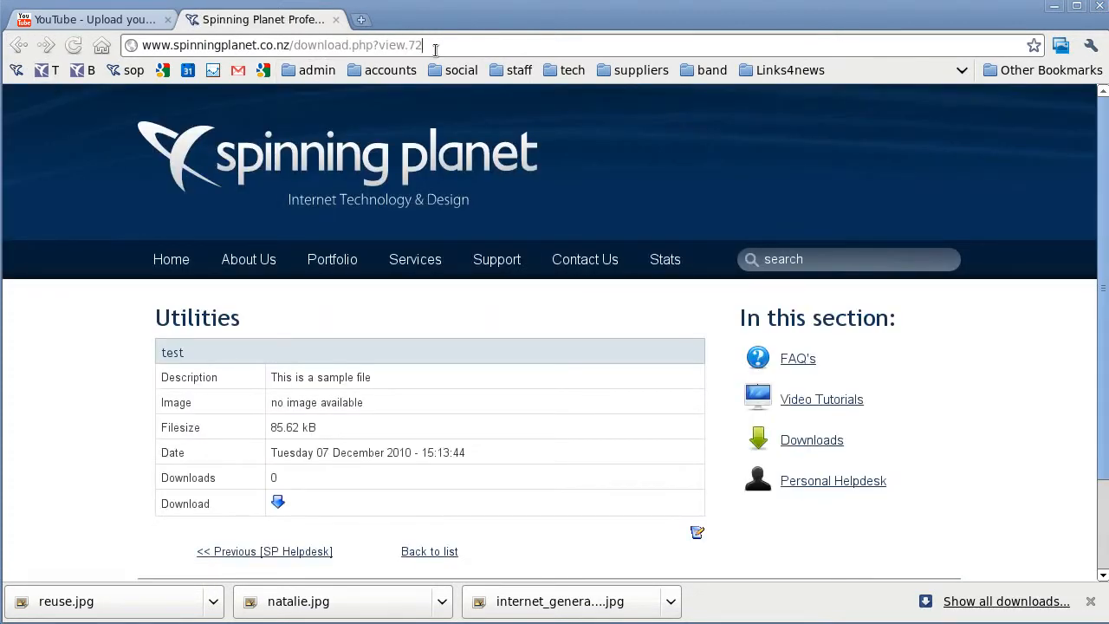
- Change the page address to /admin, correcting the 'admnin' typo, to load the admin area
drag(435, 49, 293, 45)
text(a)
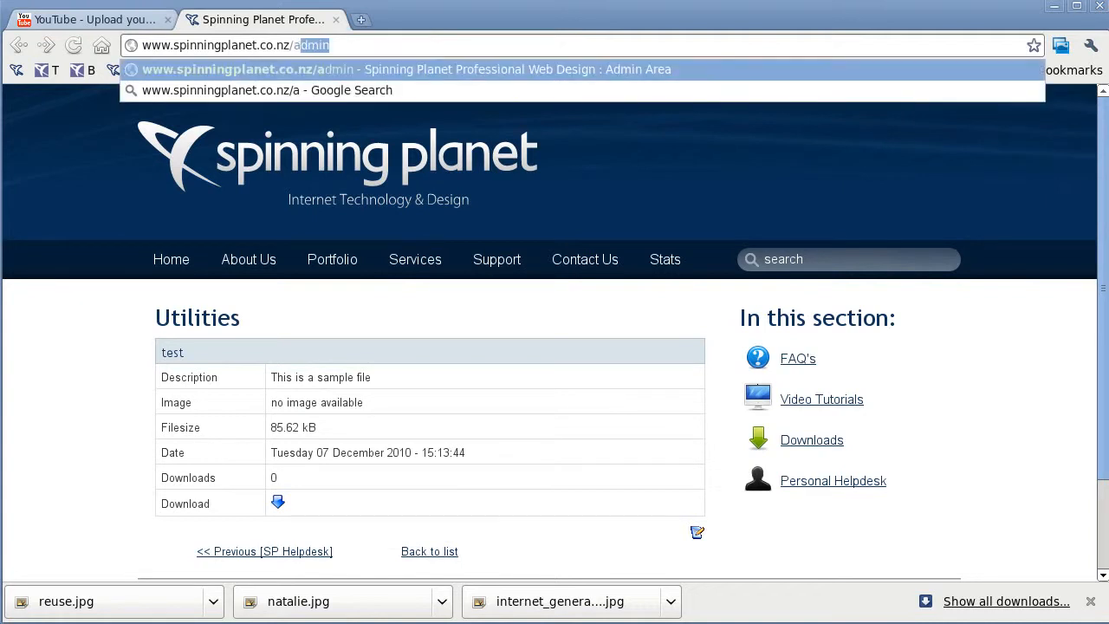
text(dmnin)
key(ctrl+shift+Left)
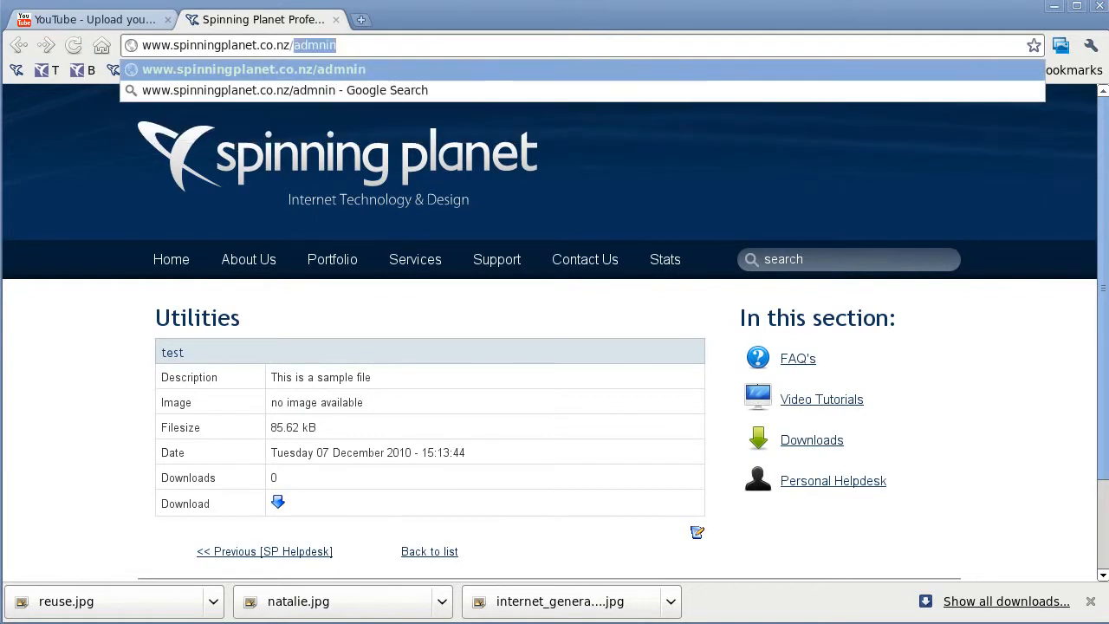
text(admin)
key(Return)
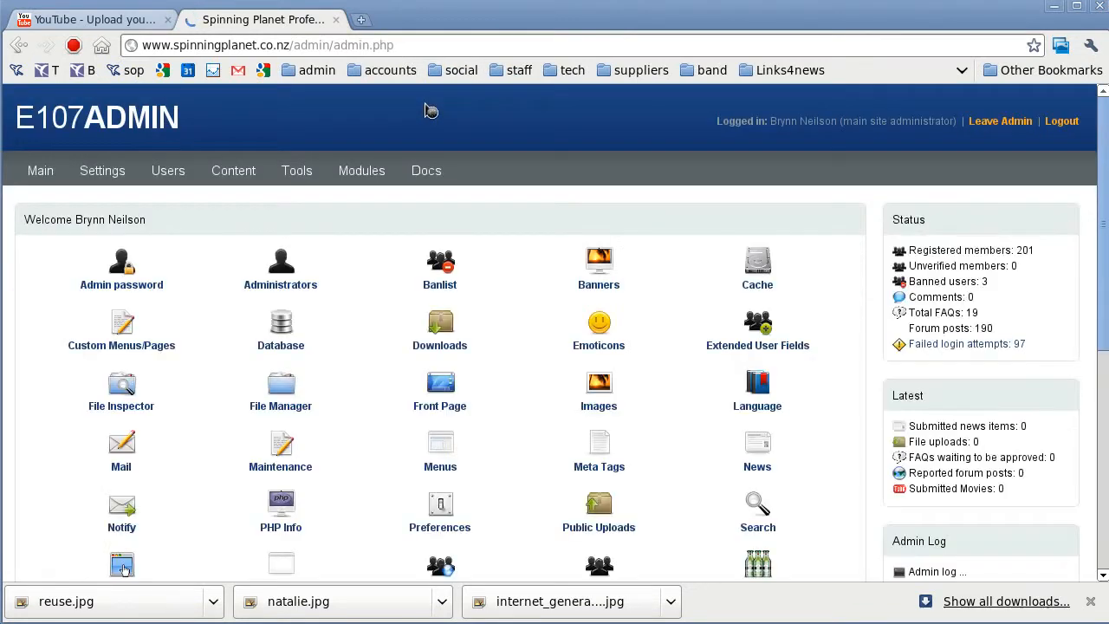
- Open Tools > File Manager and browse the Files Directory folder list
mouse_move(298, 170)
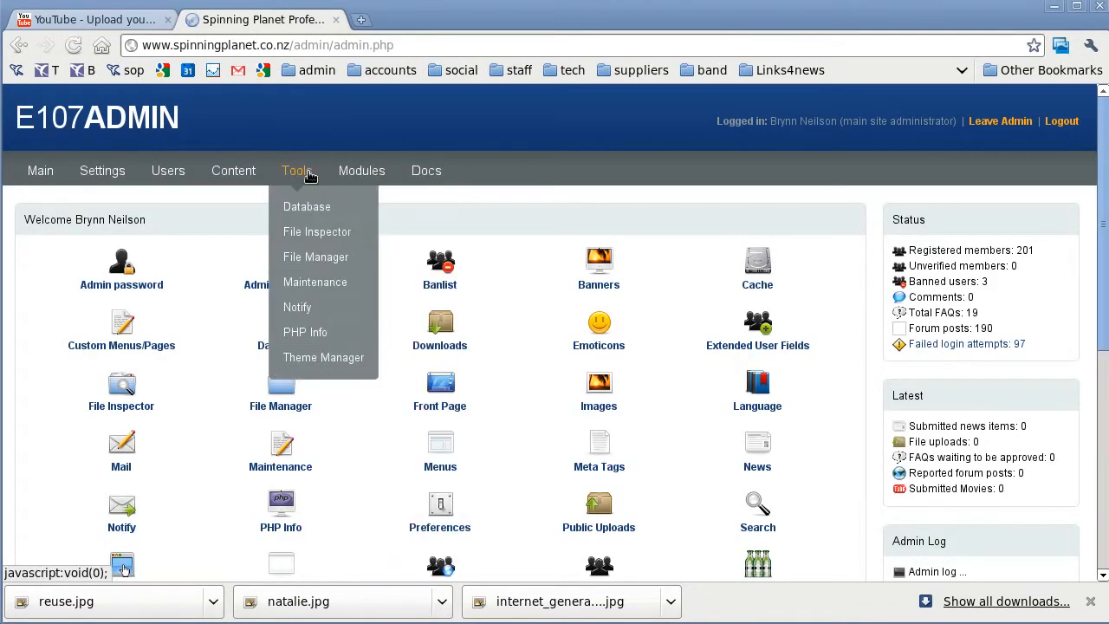
click(317, 258)
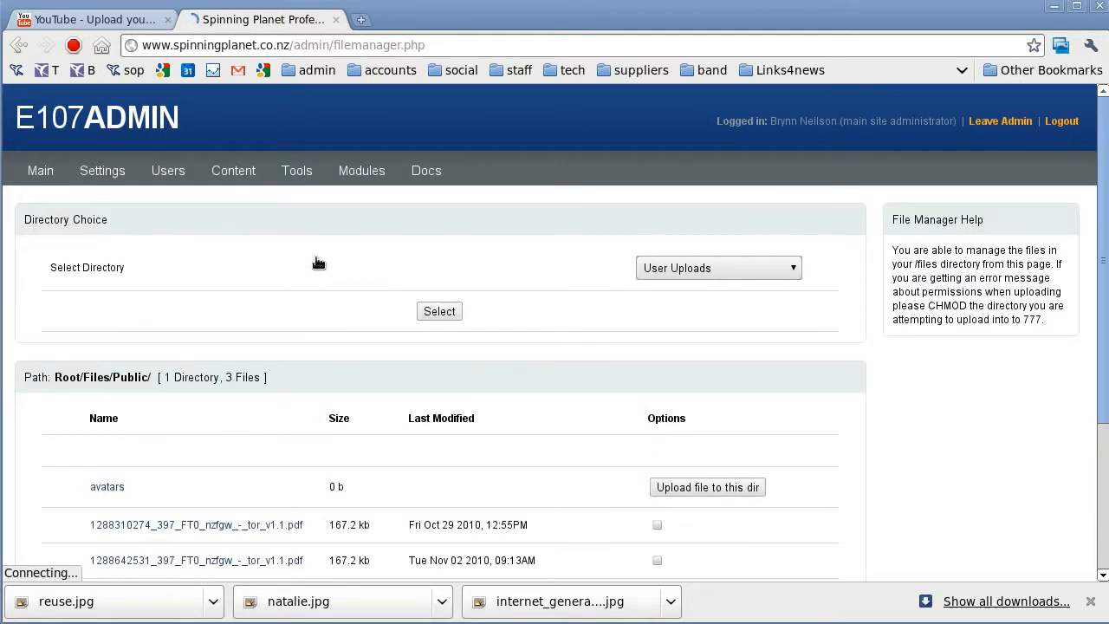
scroll(407, 307, down, 3)
scroll(409, 295, up, 3)
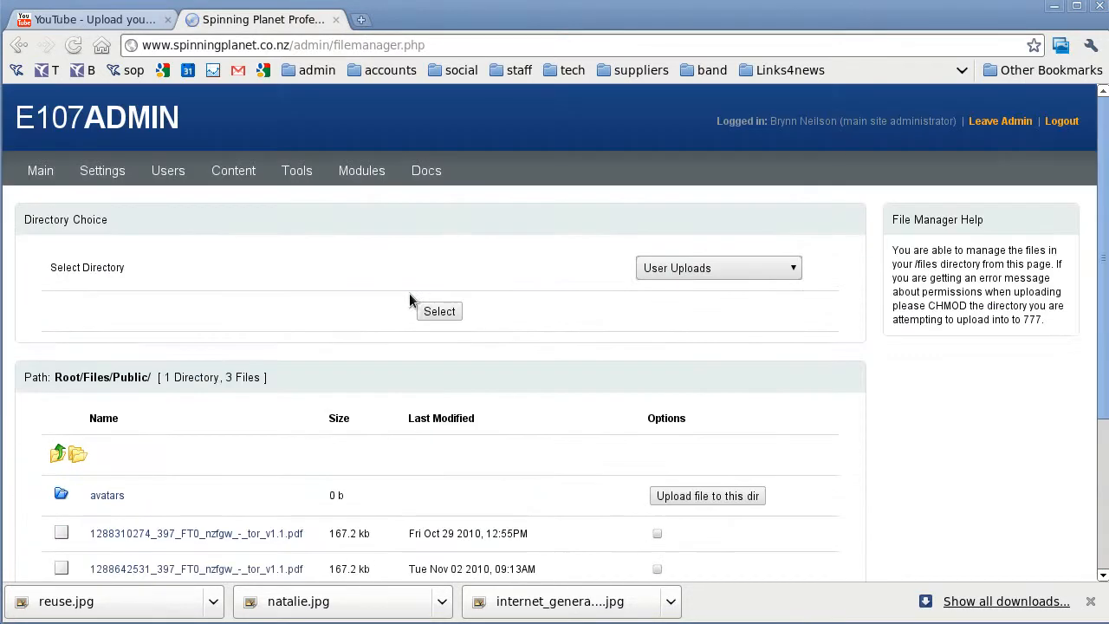
click(737, 271)
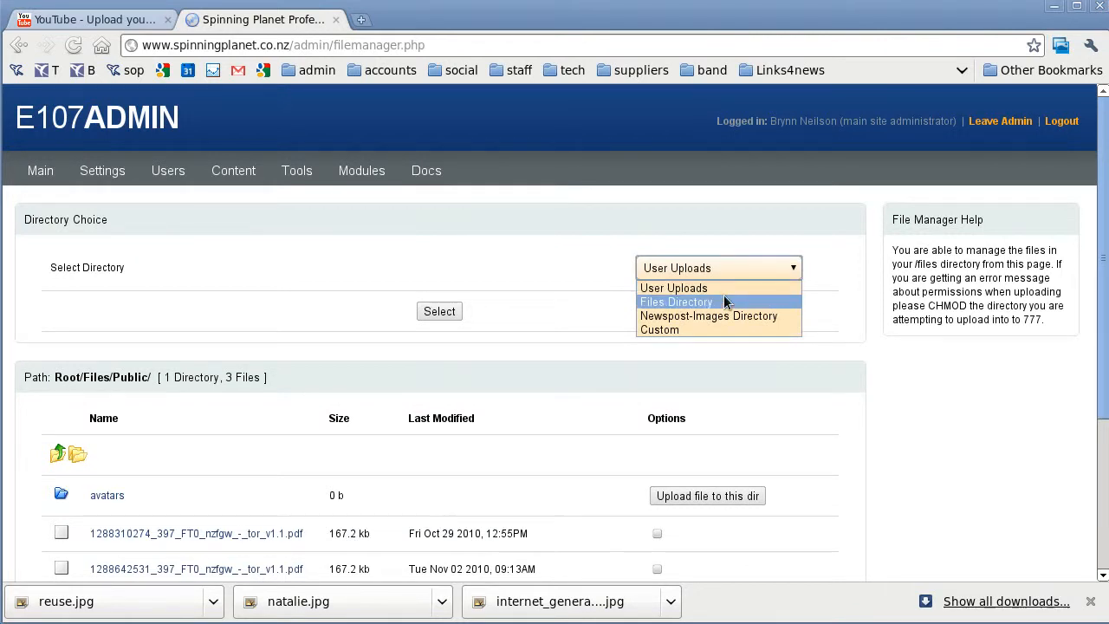
click(717, 302)
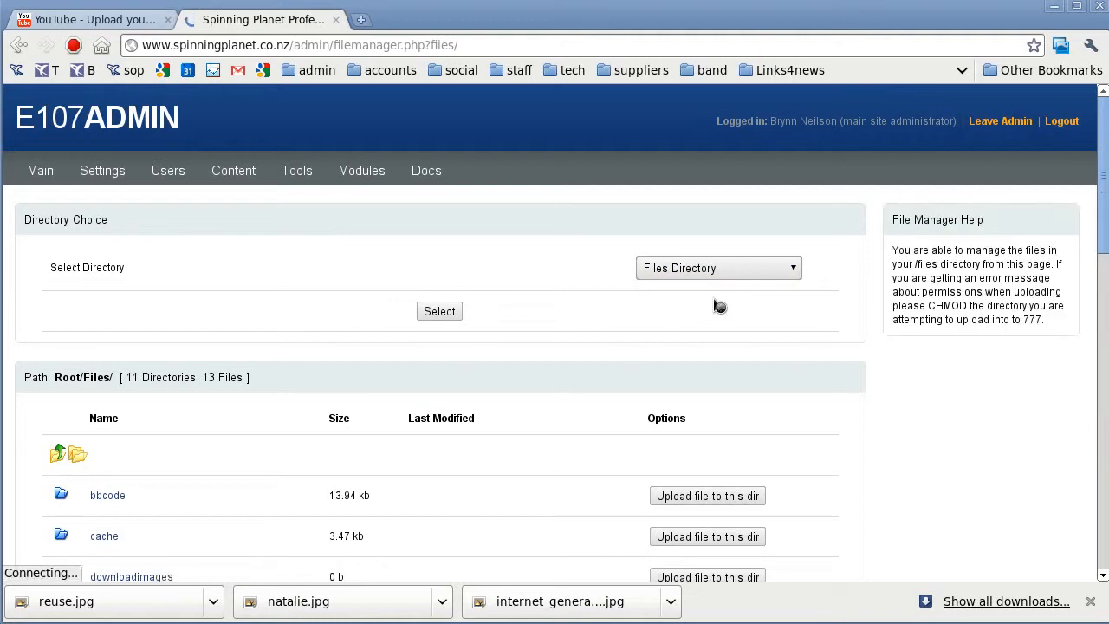
scroll(629, 340, down, 3)
scroll(612, 333, down, 1)
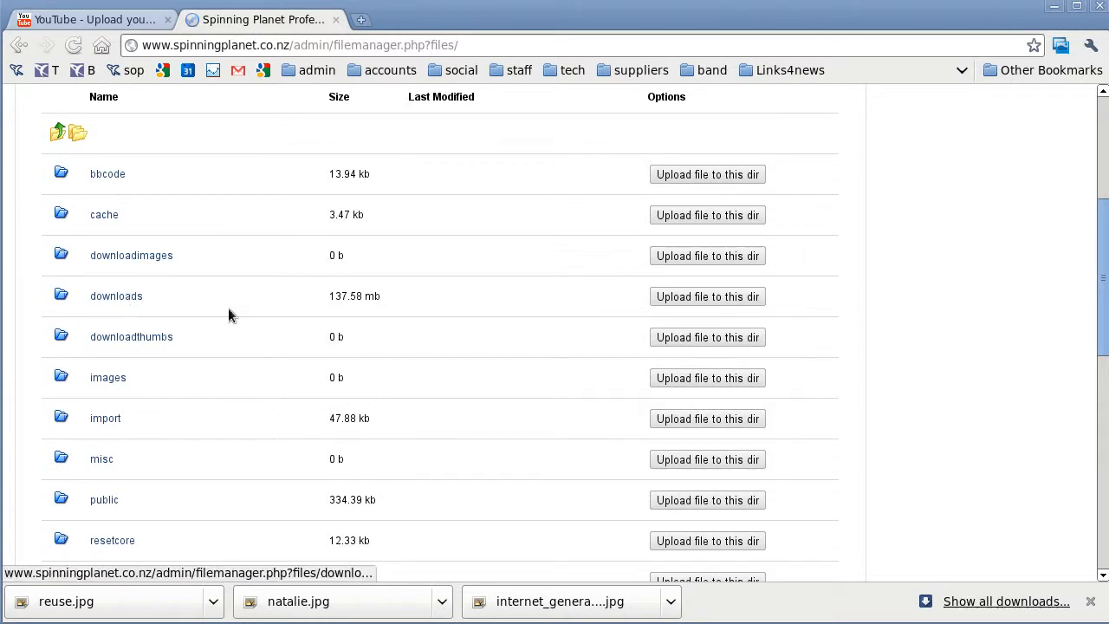
- Upload Meeting_Process_Form.pdf from the computer's Downloads folder into the downloads directory
click(689, 296)
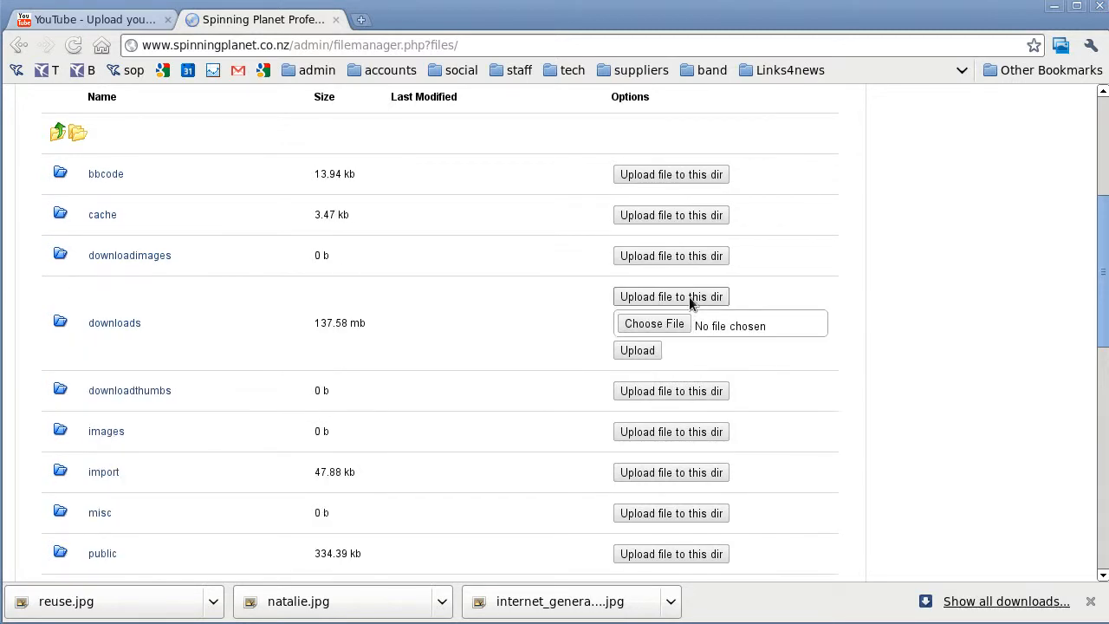
click(659, 326)
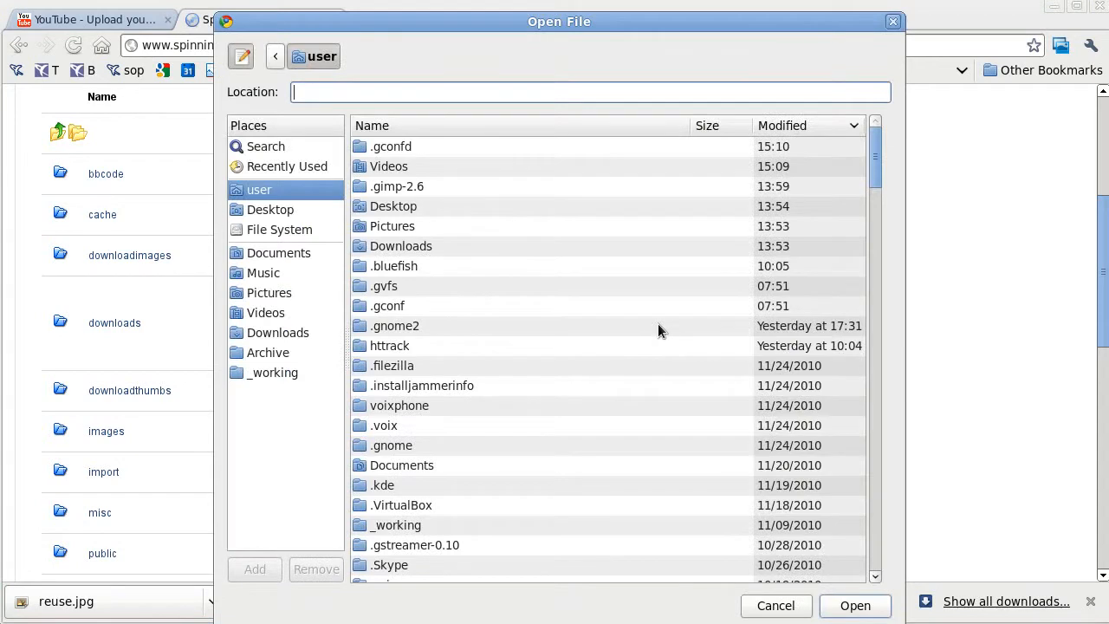
click(298, 332)
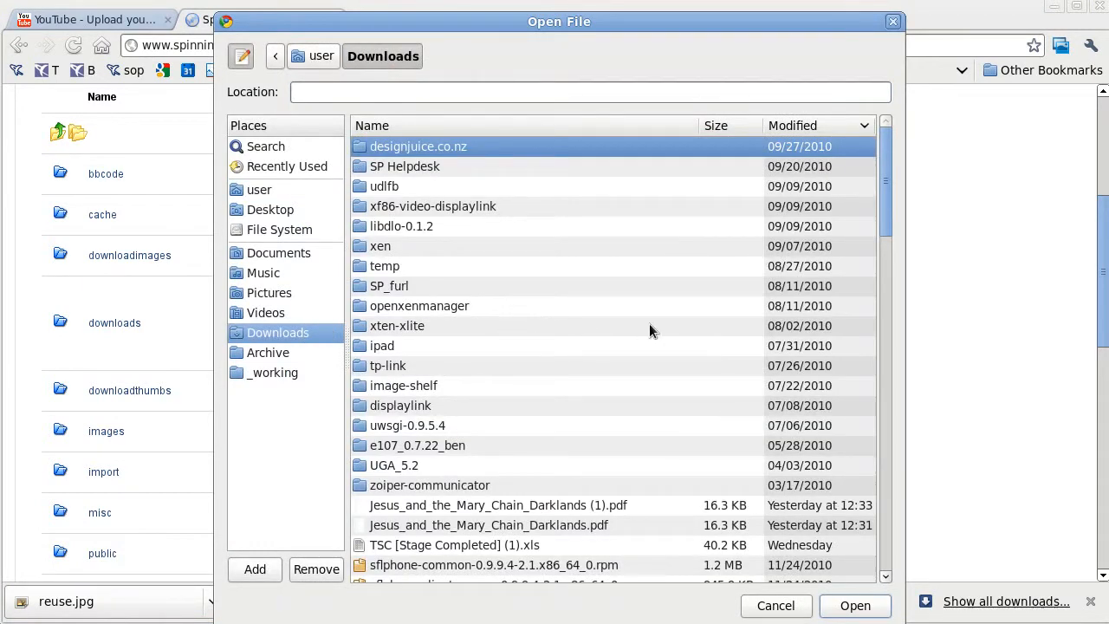
scroll(646, 330, down, 5)
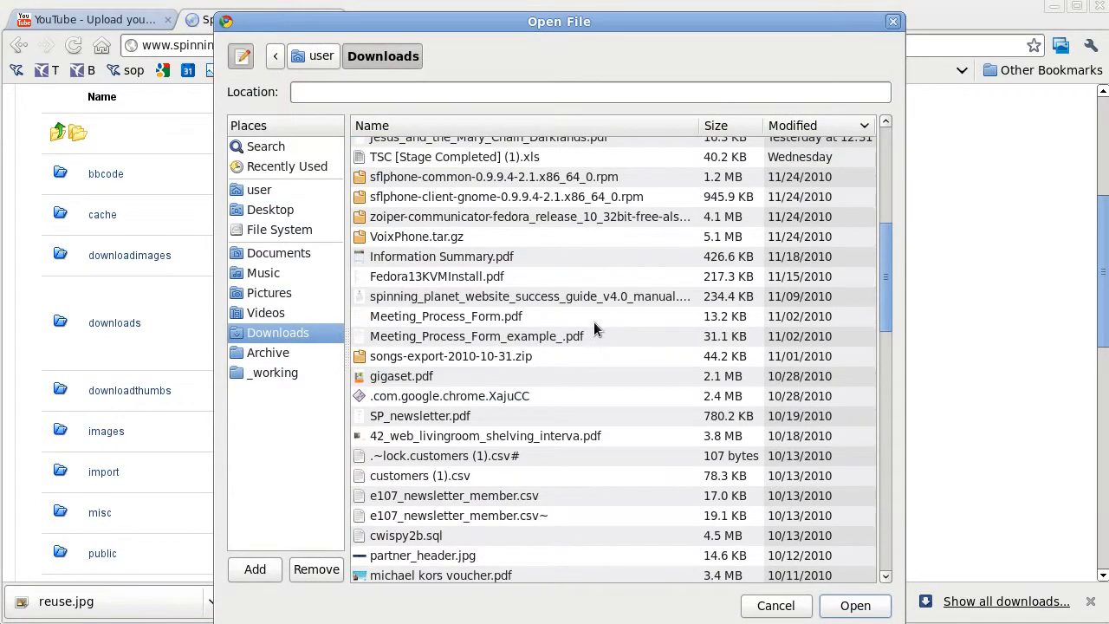
click(503, 321)
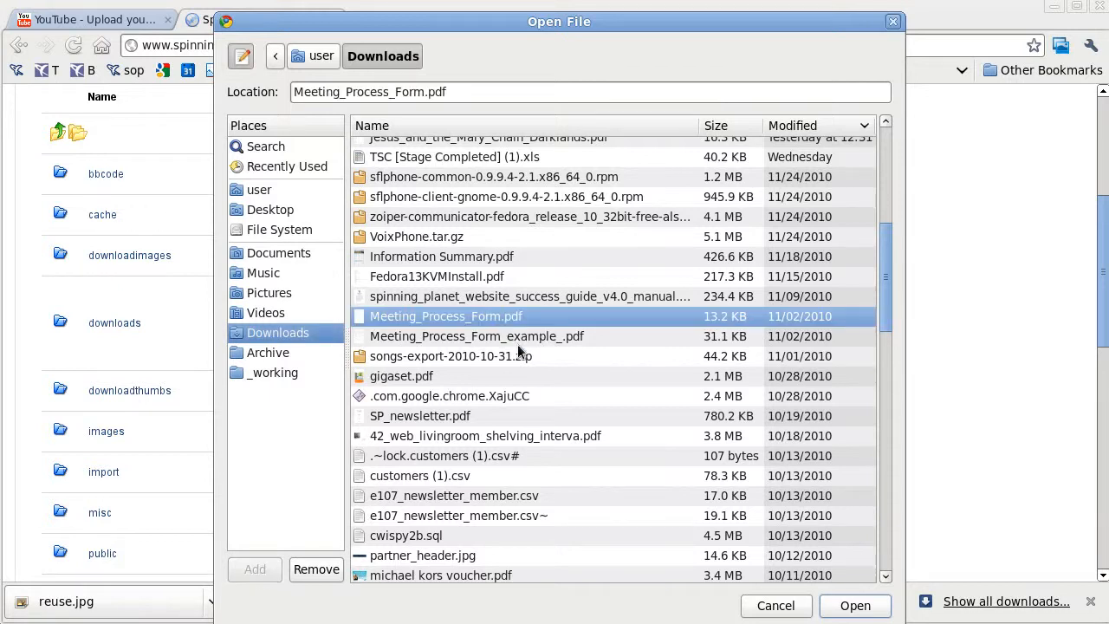
click(853, 607)
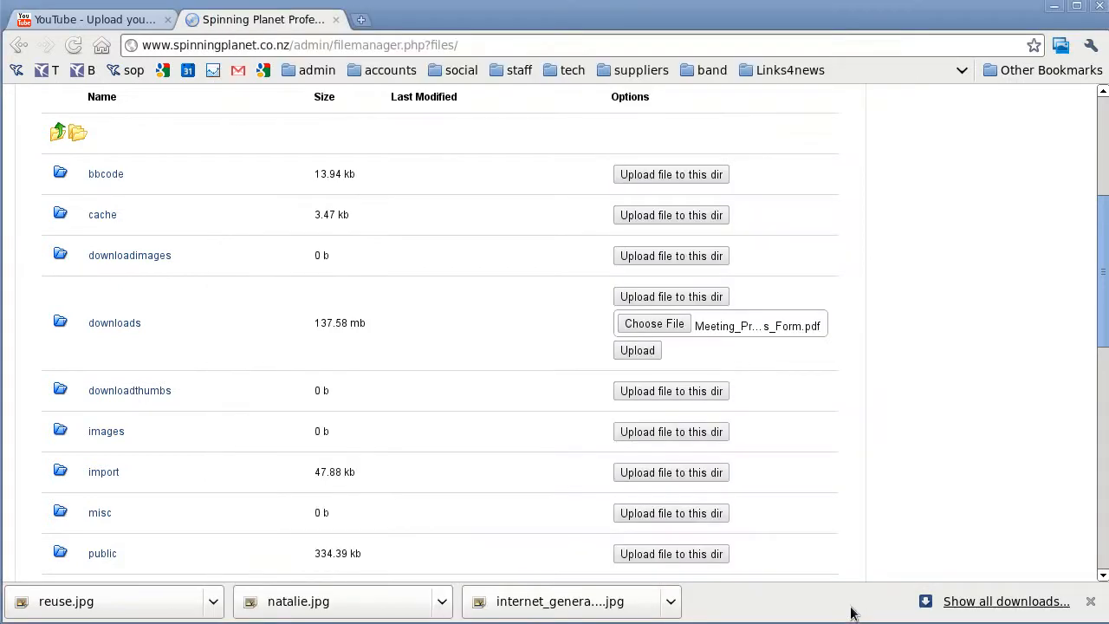
click(643, 353)
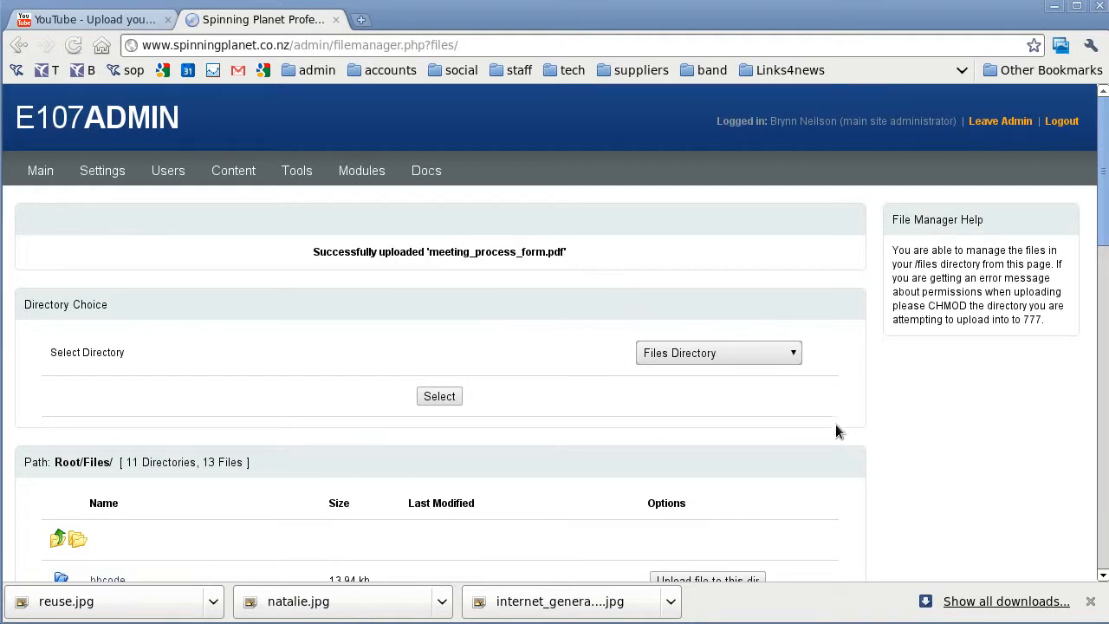
scroll(918, 443, down, 4)
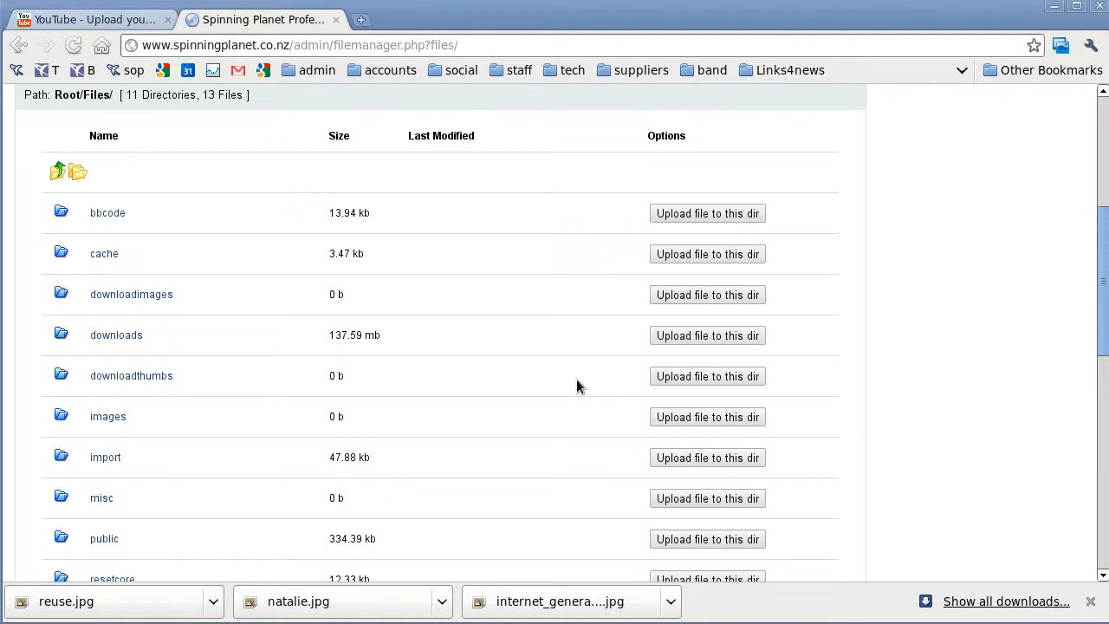
- Look at the upload options for downloadthumbs and downloadimages, then leave the admin area
click(664, 383)
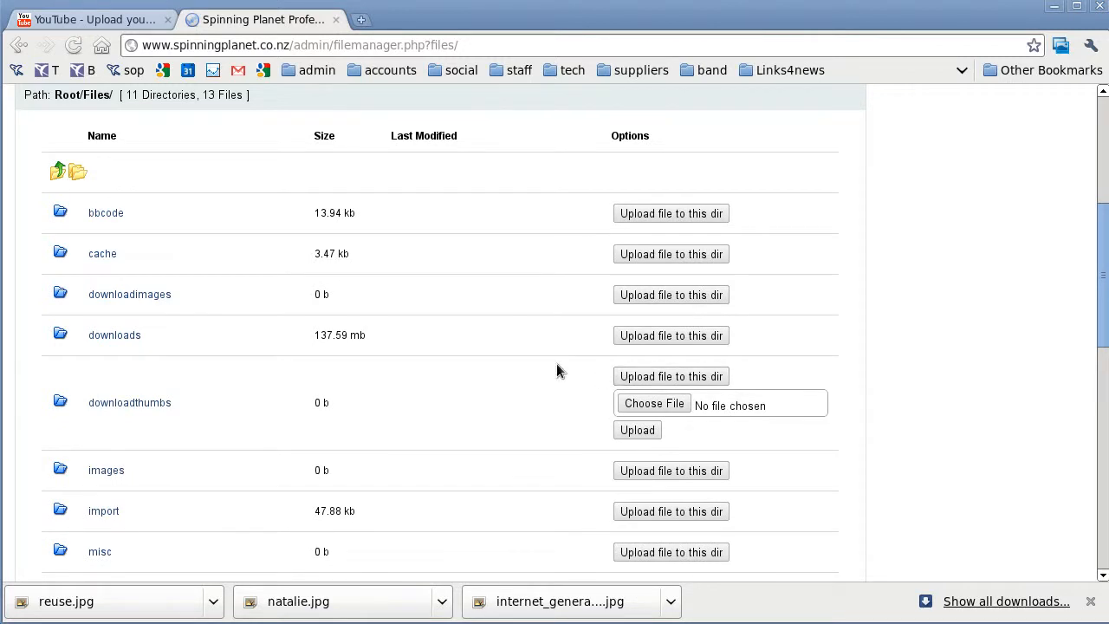
click(665, 296)
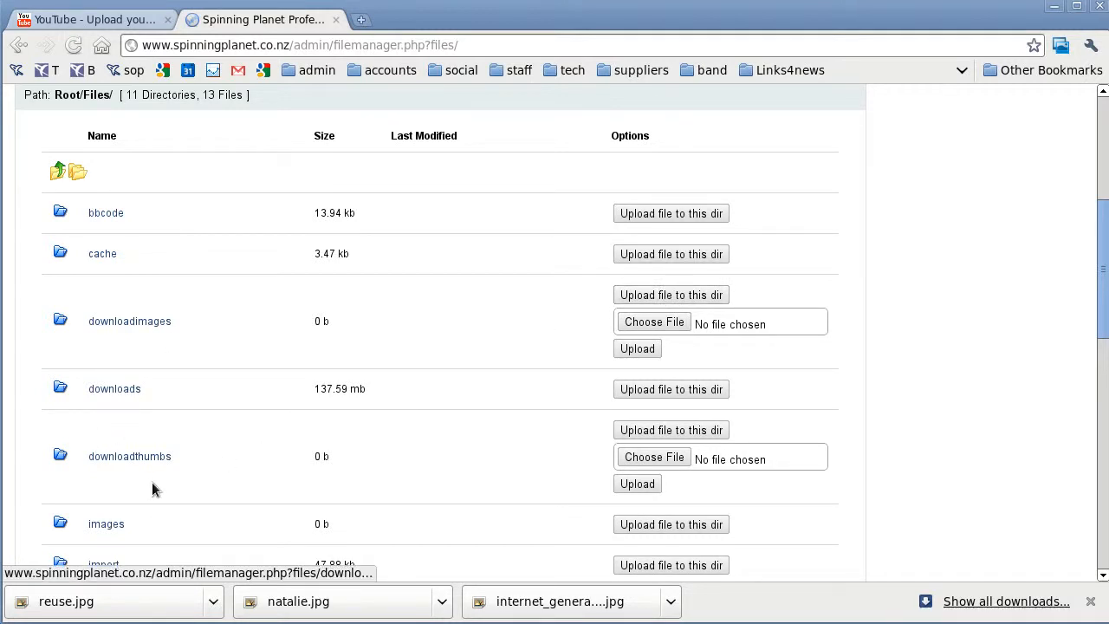
scroll(466, 448, up, 3)
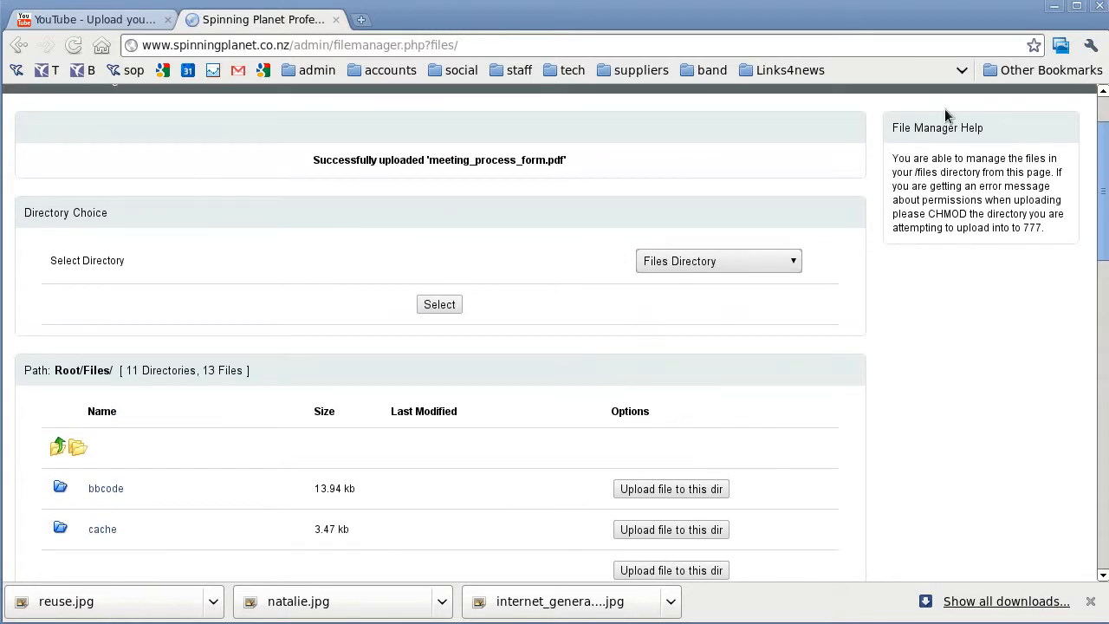
scroll(956, 94, up, 1)
click(996, 121)
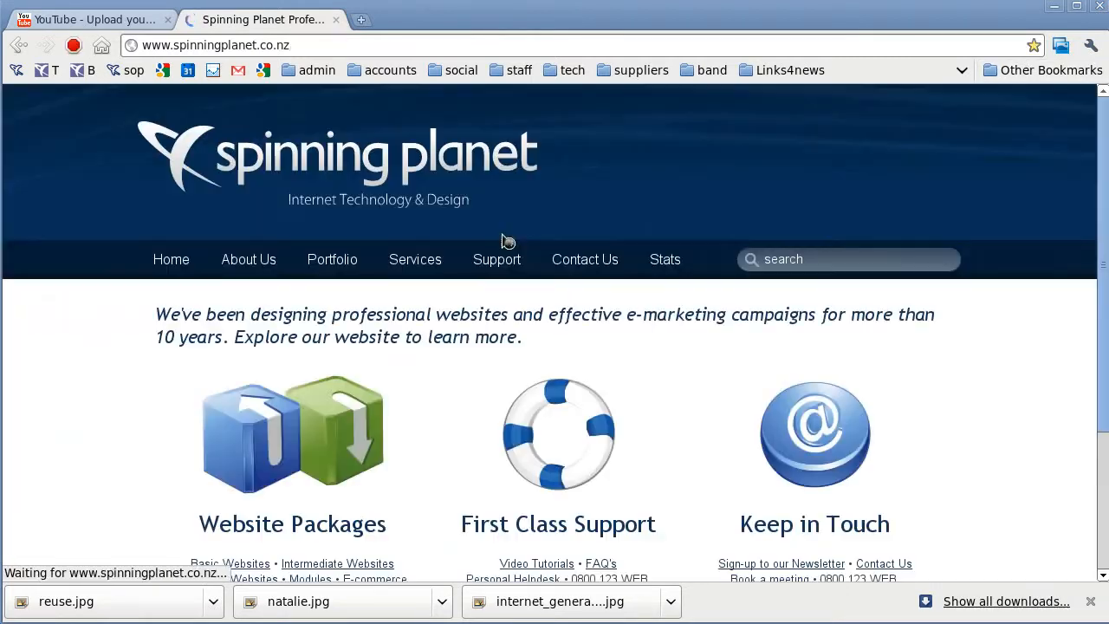
- Open the Romance and Roses Flyer details from the Media downloads category
mouse_move(510, 256)
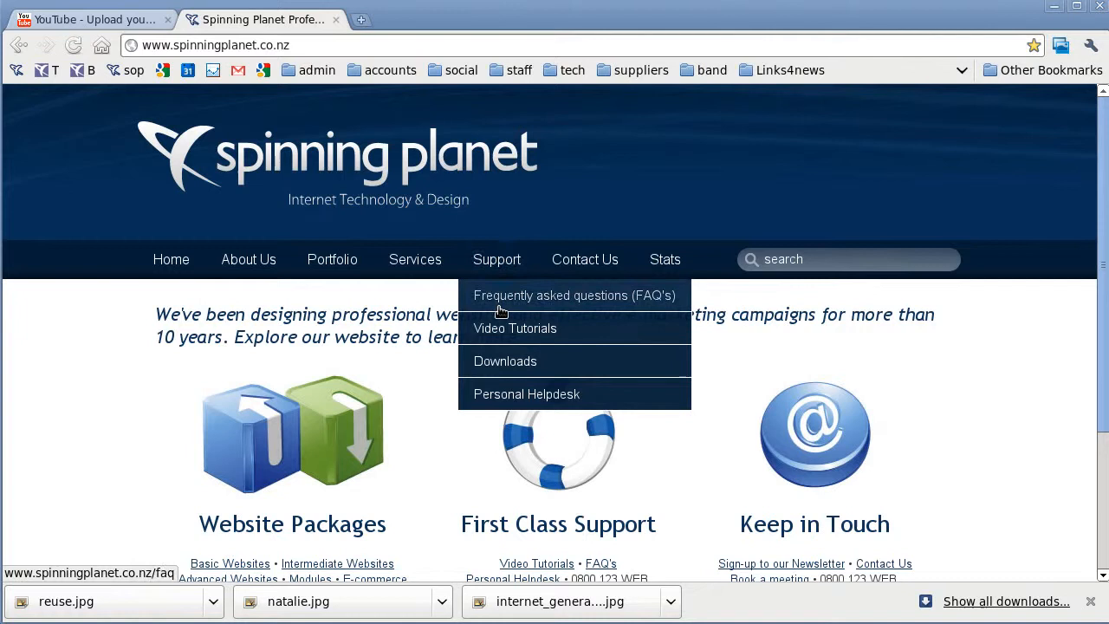
click(503, 362)
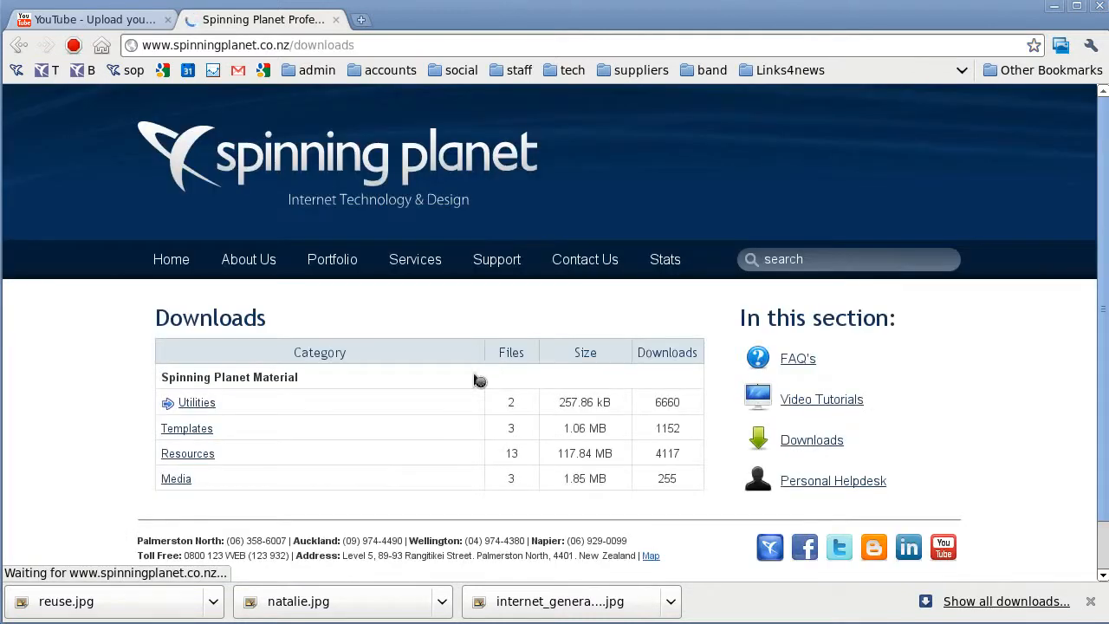
click(181, 481)
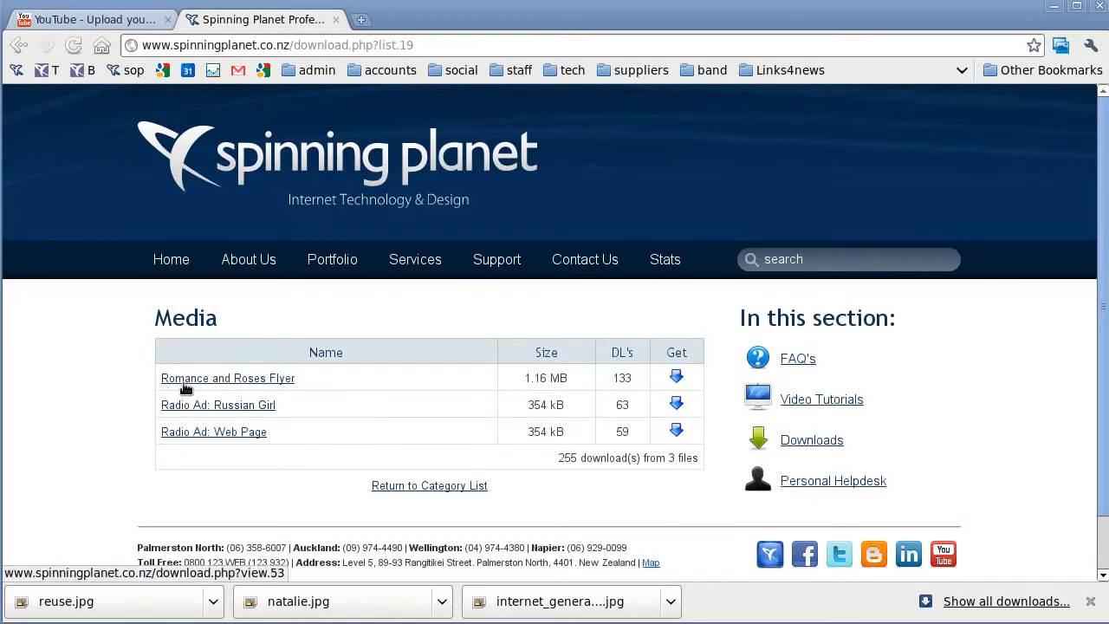
click(206, 386)
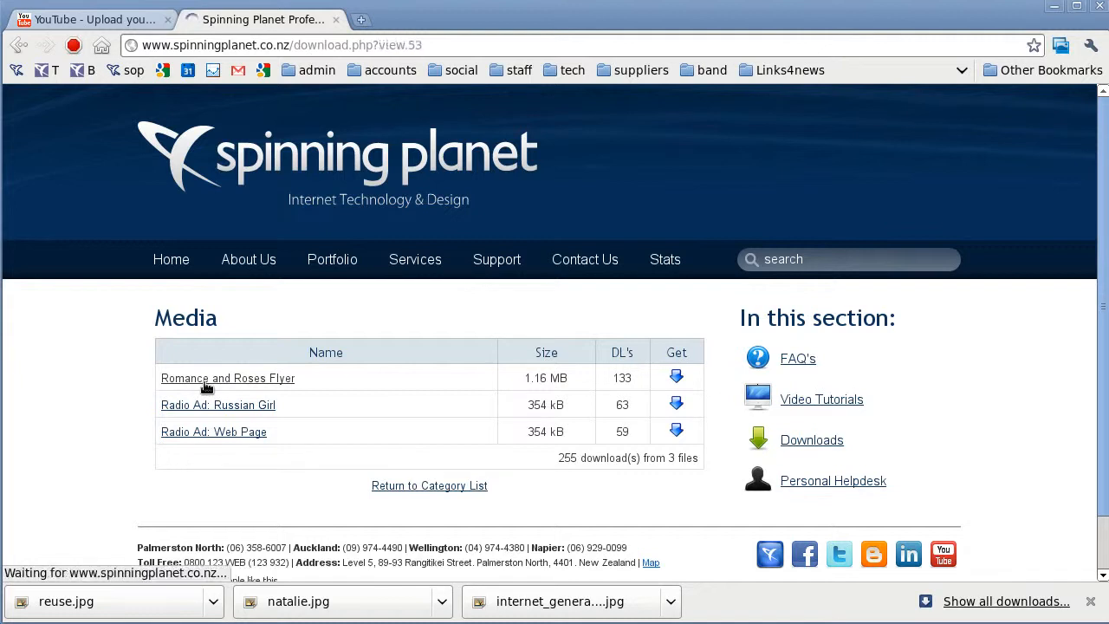